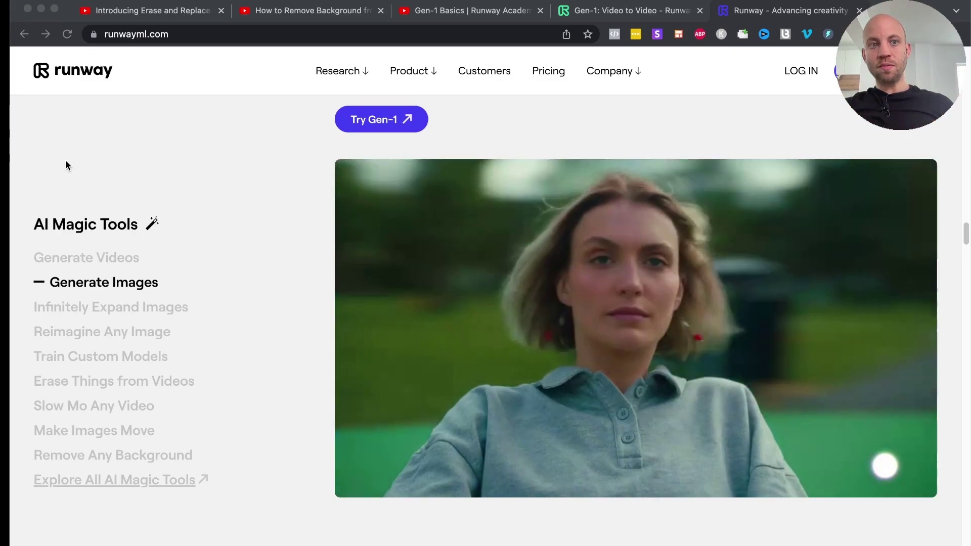
# Step: Open Runway's pricing page and review the plan cards
pyautogui.scroll(1, 226, 315)
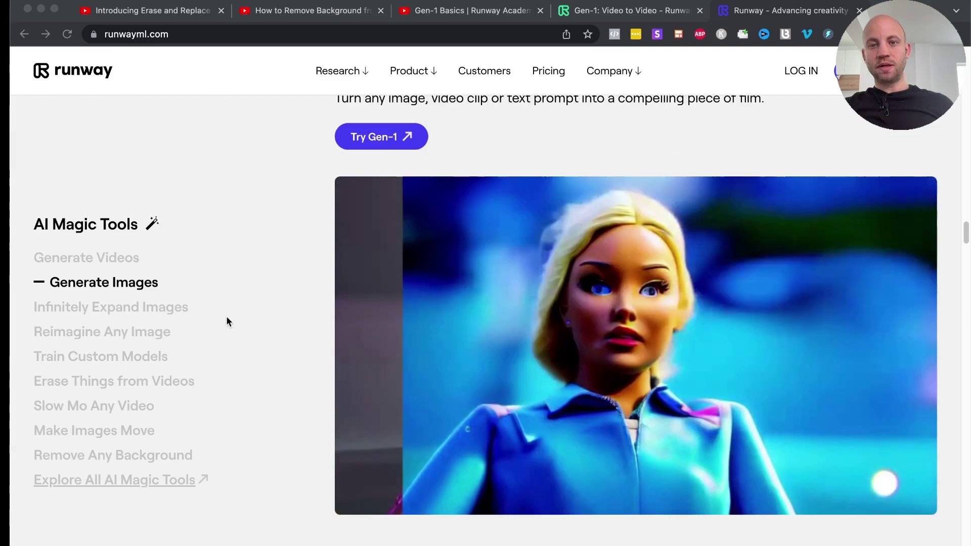
pyautogui.click(548, 74)
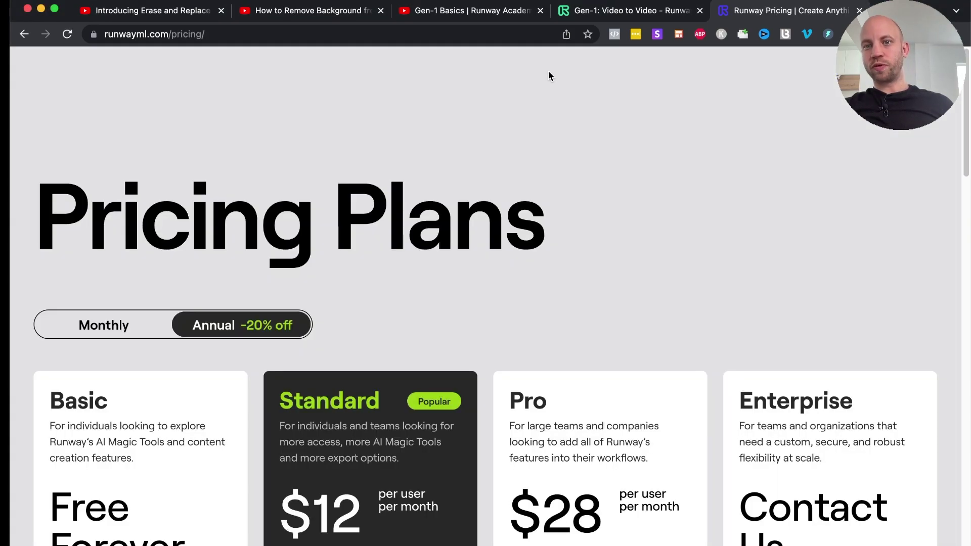
pyautogui.scroll(-3, 327, 249)
# Step: Switch to the YouTube tutorial on removing a video background with green screen and pause it
pyautogui.press('super+1')
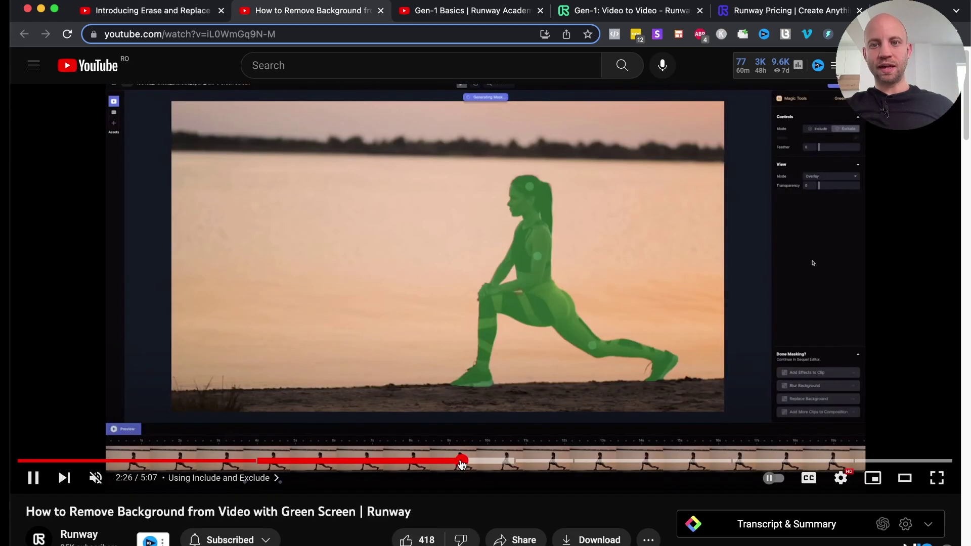
pyautogui.hotkey('ctrl', 'Tab')
pyautogui.click(569, 357)
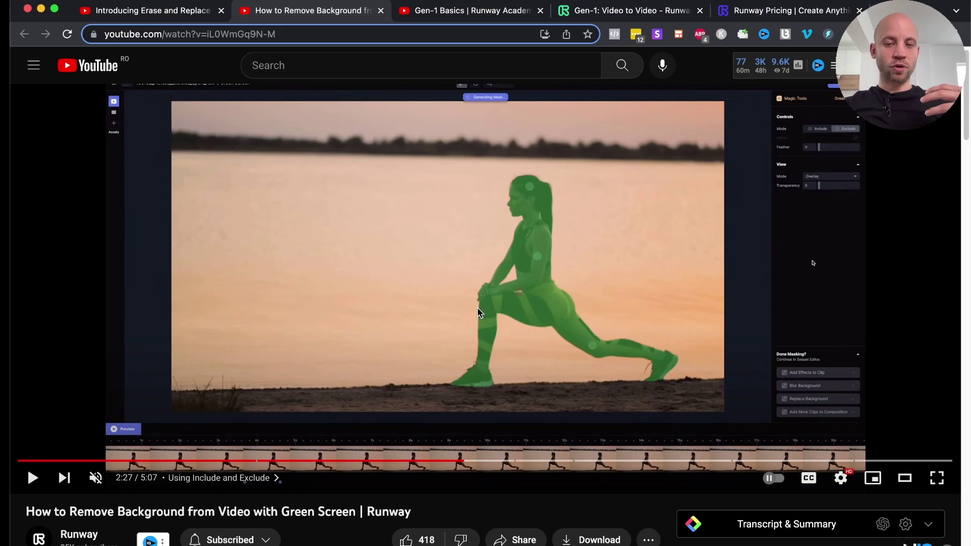
# Step: Play the Gen-1 Basics video on YouTube, replay the part from about 0:31 and pause it at 0:36
pyautogui.click(474, 11)
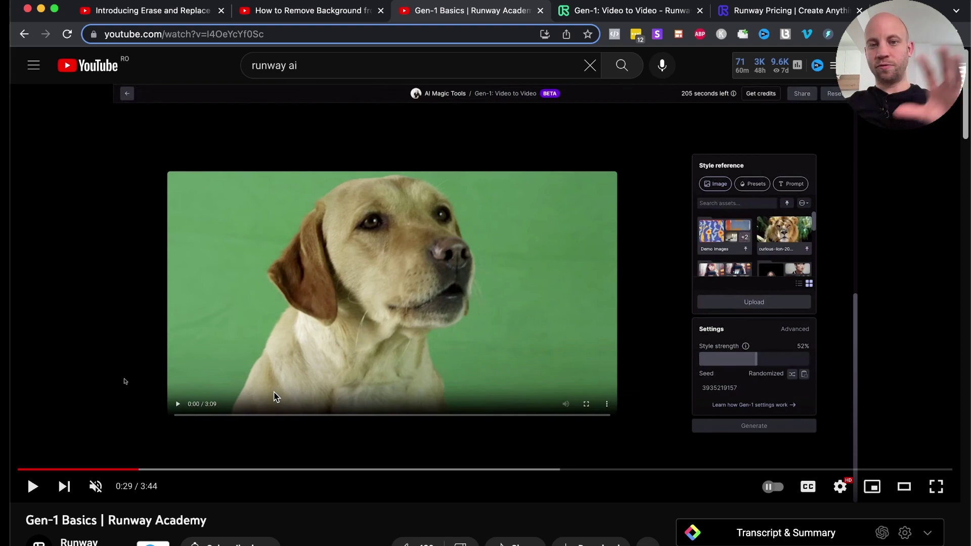
pyautogui.click(125, 381)
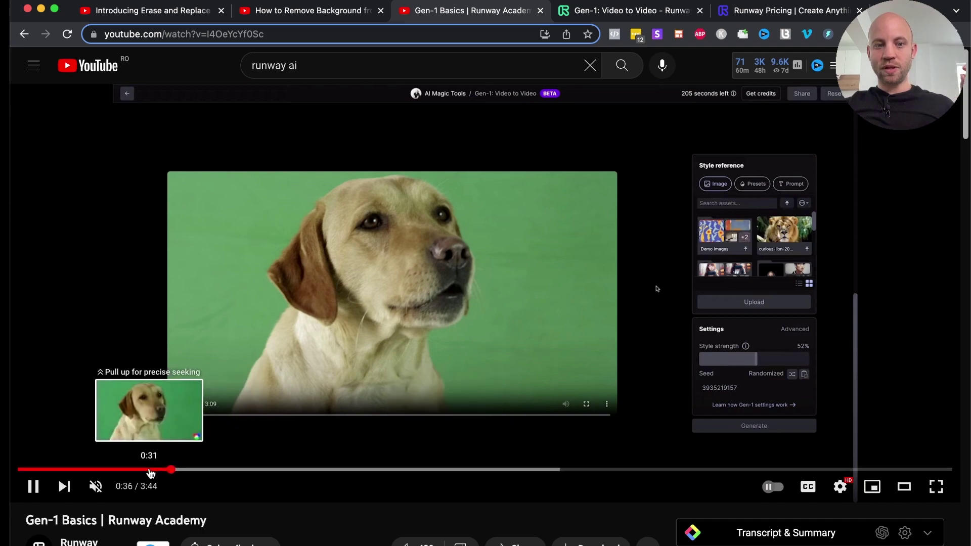
pyautogui.click(151, 469)
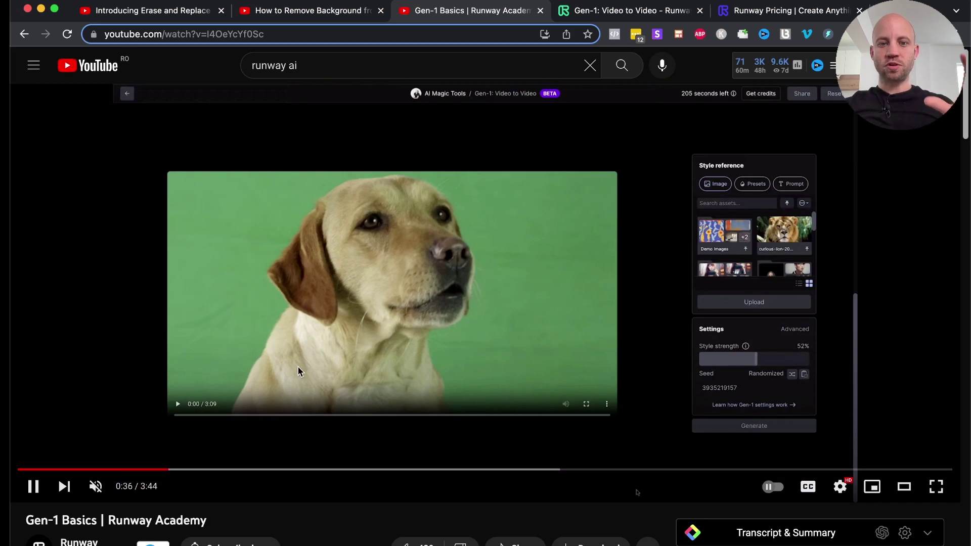
pyautogui.press('space')
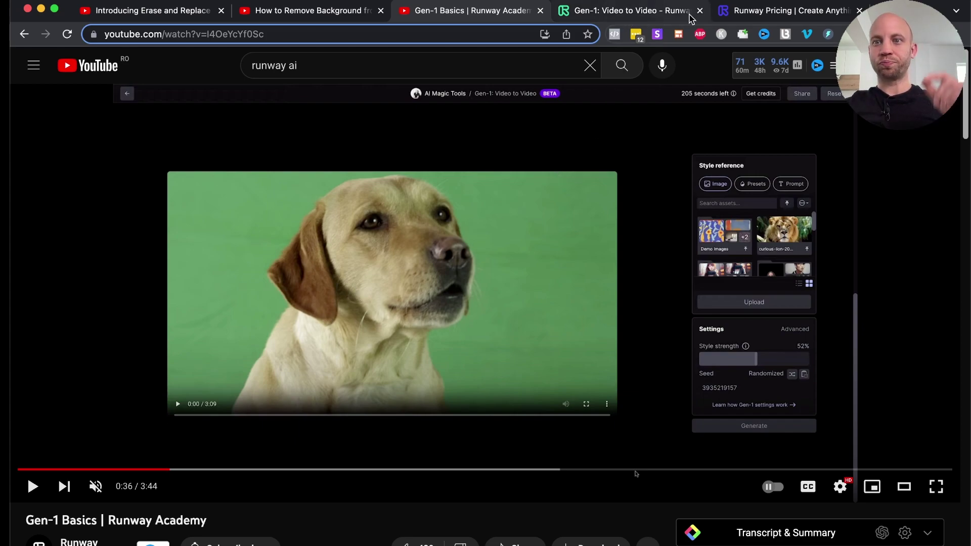
# Step: Go back to the Runway pricing page, log in and open the Inpainting tool among the video editing tools
pyautogui.click(792, 17)
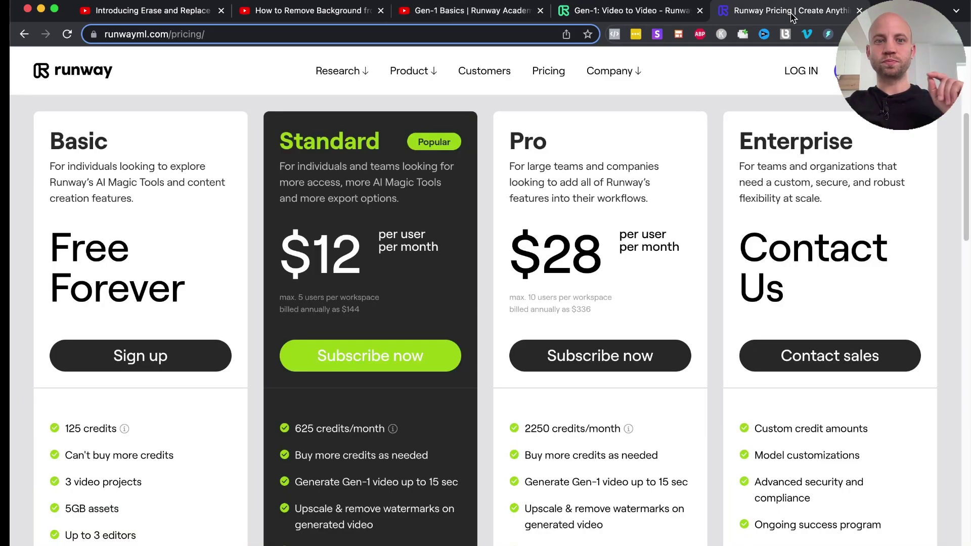
pyautogui.scroll(5, 379, 172)
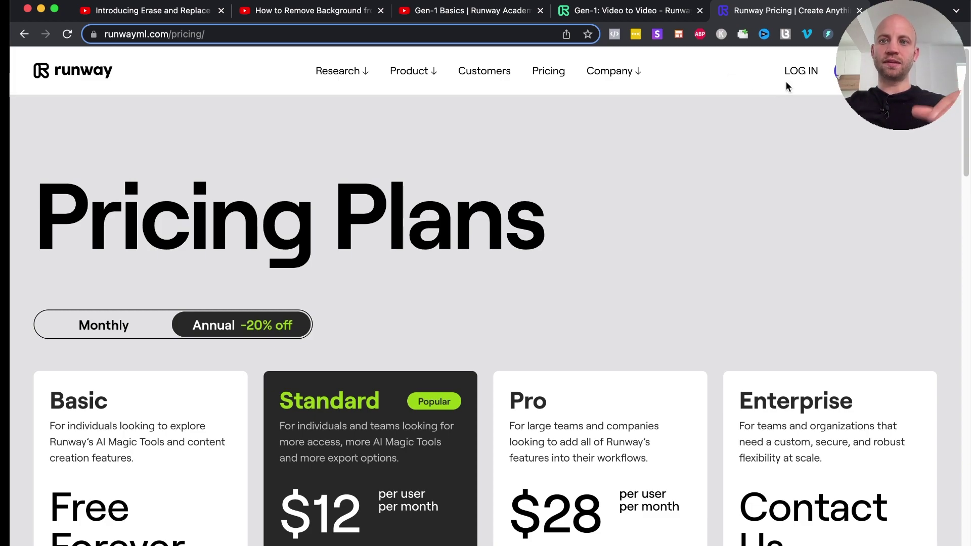
pyautogui.click(801, 71)
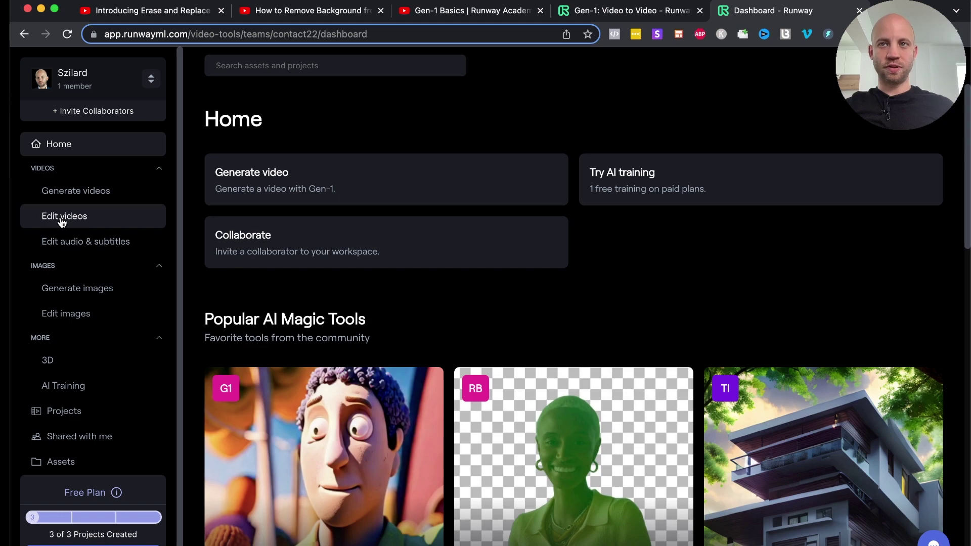
pyautogui.click(61, 221)
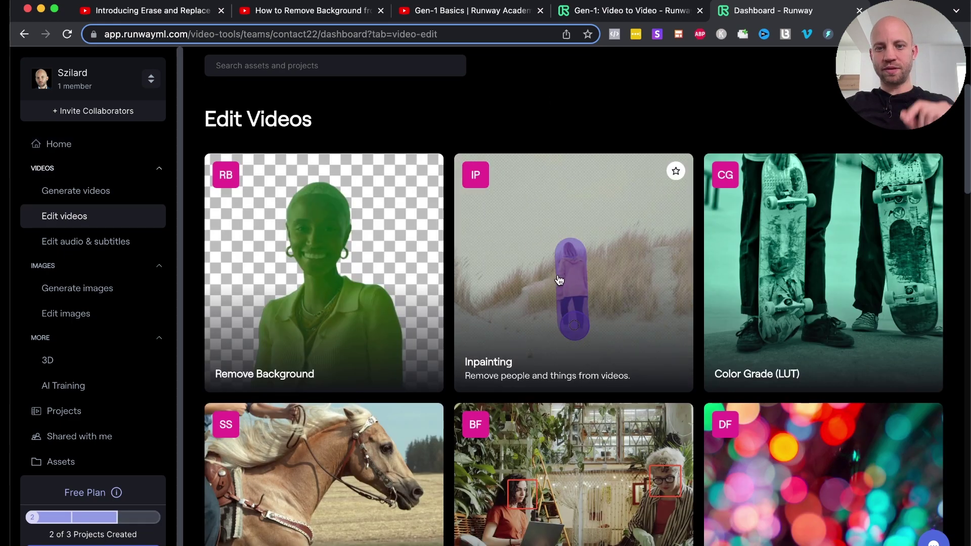
pyautogui.click(558, 281)
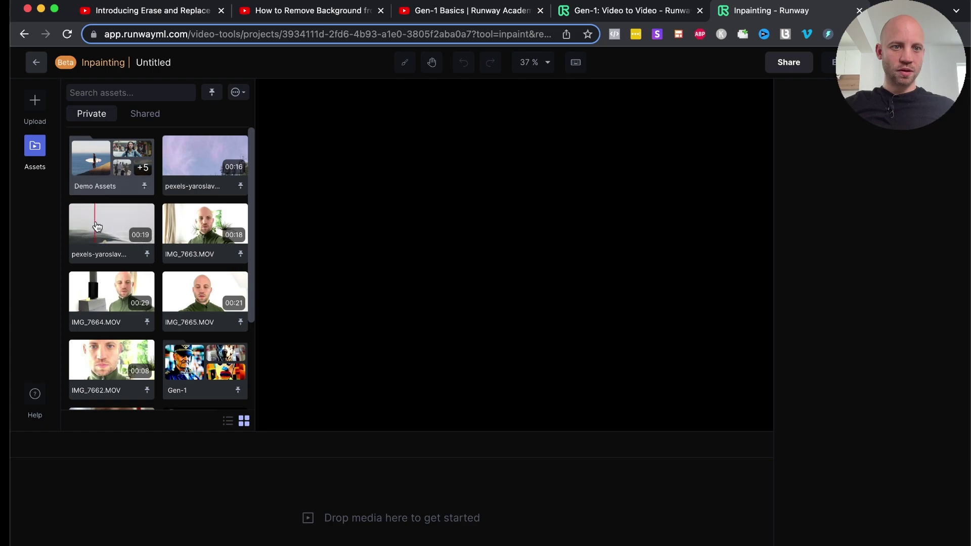
# Step: Place the 16-second pexels-yaroslav clip from the private assets on the inpainting timeline
pyautogui.scroll(-3, 111, 285)
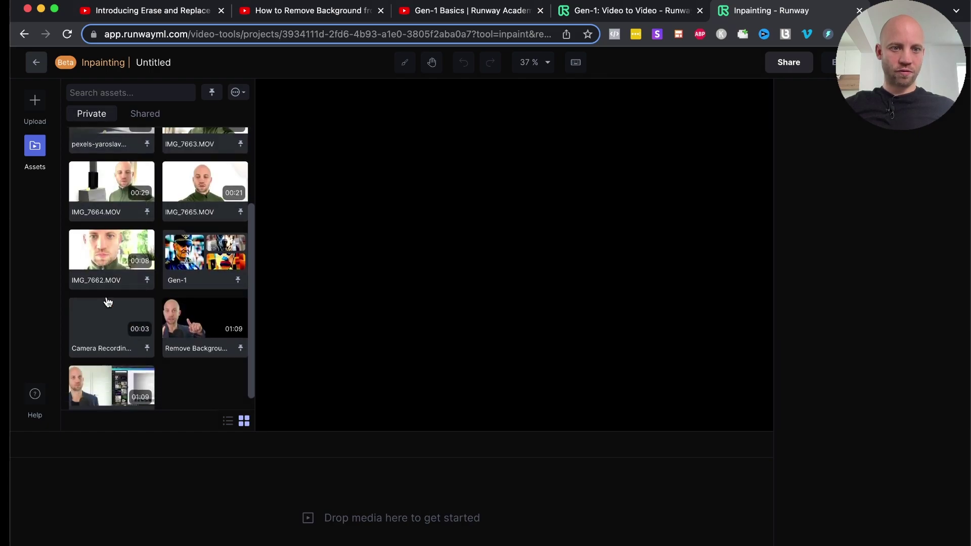
pyautogui.scroll(3, 108, 309)
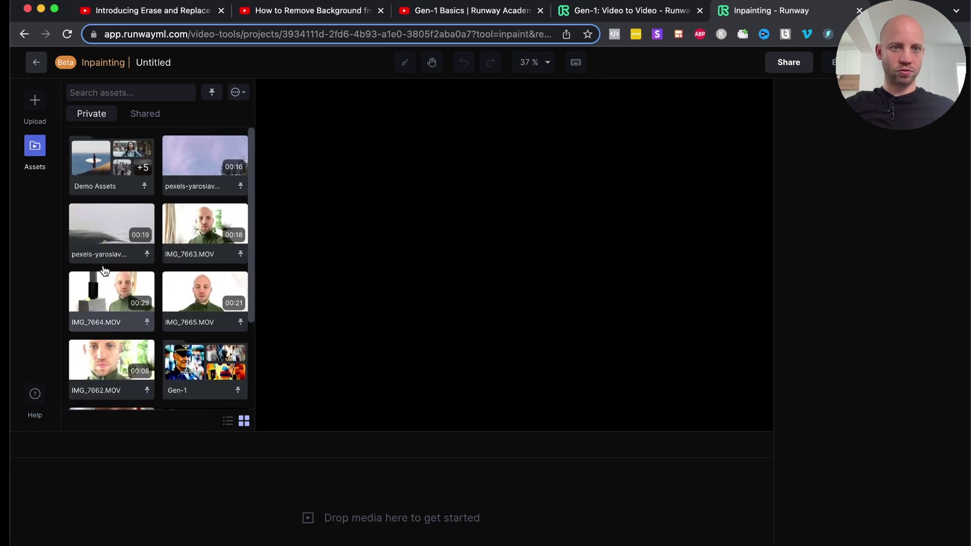
pyautogui.moveTo(205, 162); pyautogui.dragTo(115, 503)
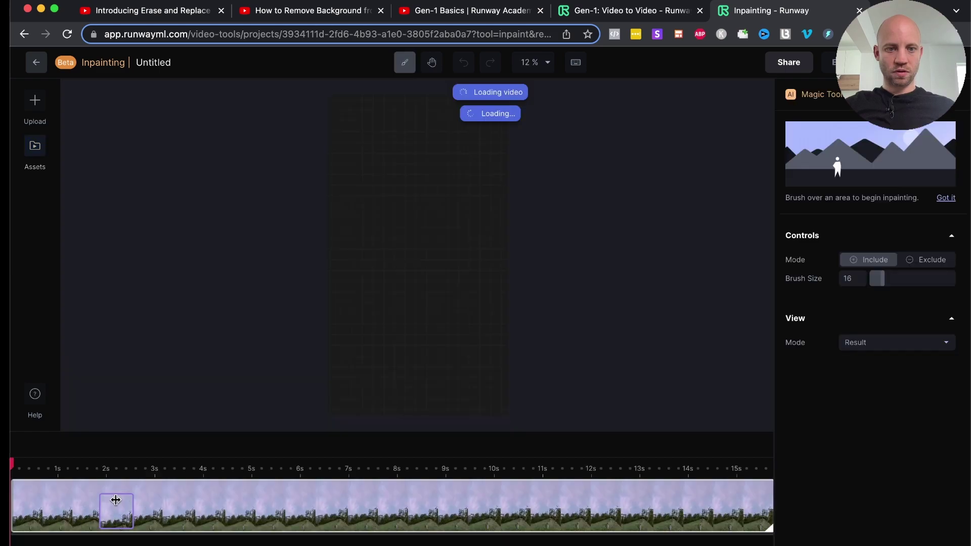
# Step: Brush over the house on the hilltop at about 11.5 s to inpaint it, and preview the result from the start
pyautogui.moveTo(127, 462)
pyautogui.mouseDown()
pyautogui.moveTo(90, 461)
pyautogui.moveTo(143, 458)
pyautogui.mouseUp()
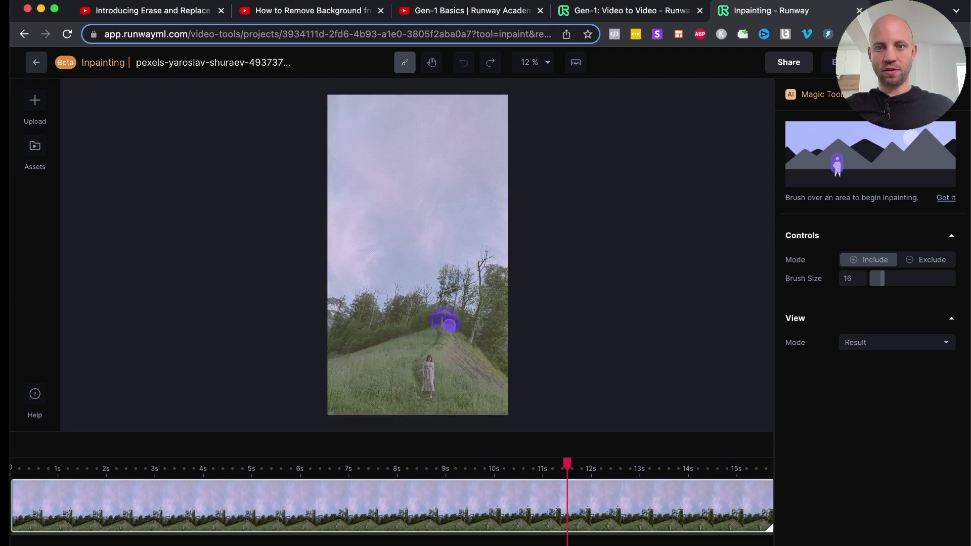
pyautogui.moveTo(437, 325); pyautogui.dragTo(444, 310)
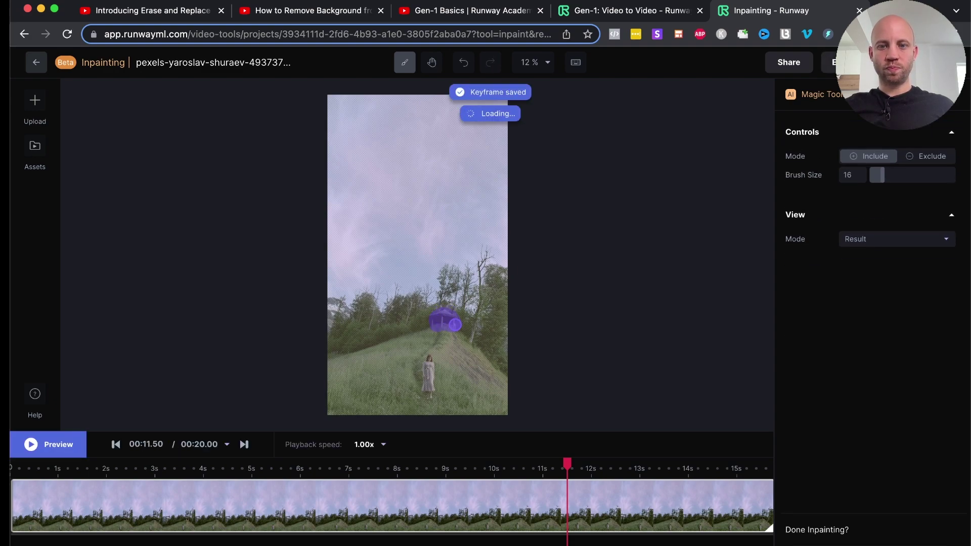
pyautogui.click(37, 449)
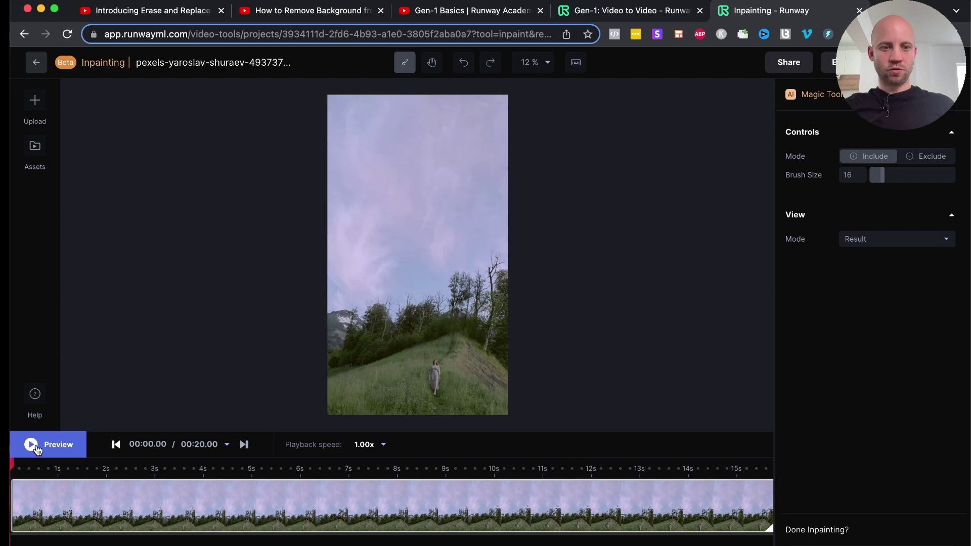
pyautogui.click(31, 446)
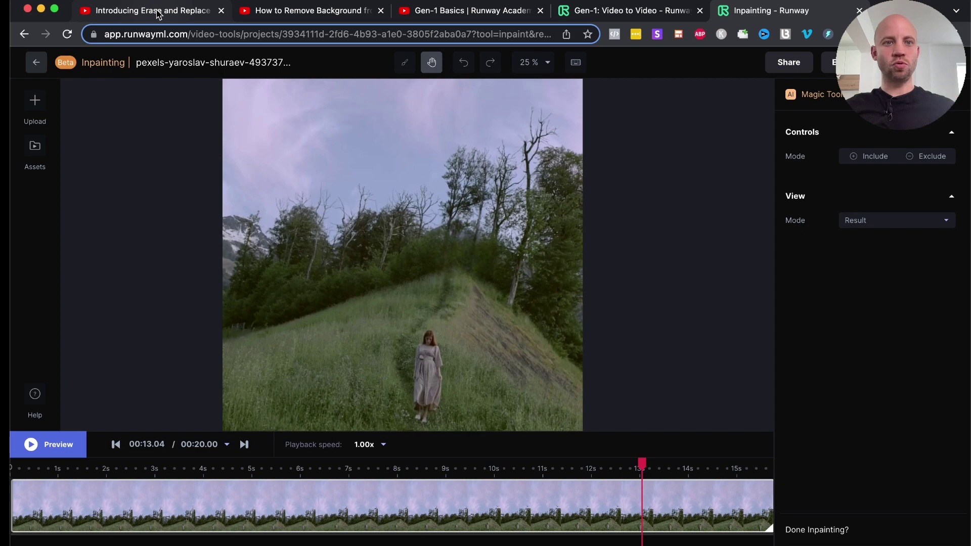
# Step: Leave the inpainting project and open the Remove Background tool for videos
pyautogui.click(41, 64)
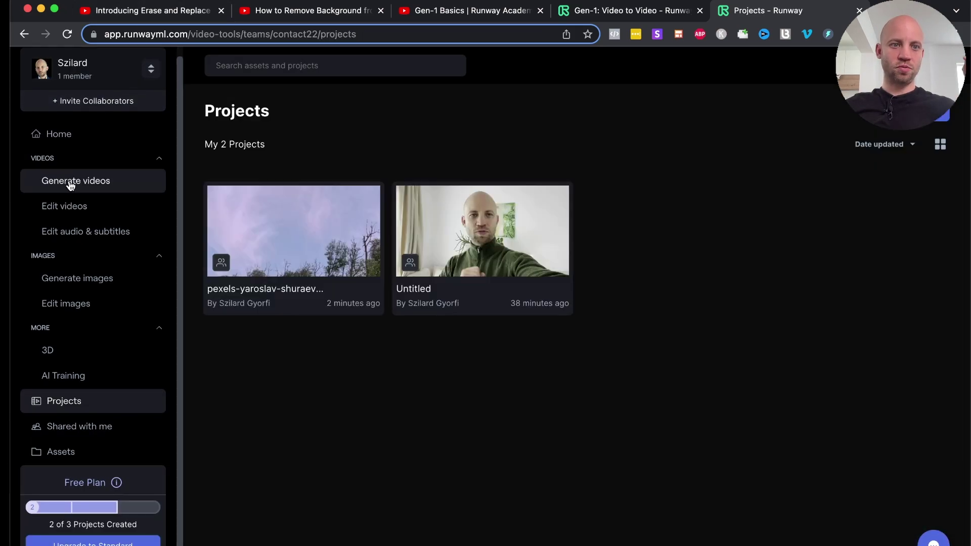
pyautogui.click(61, 210)
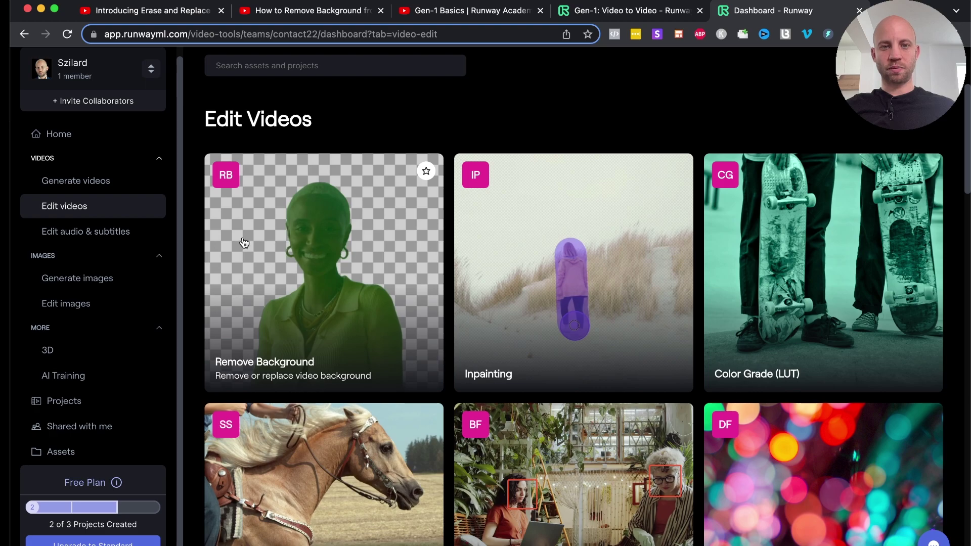
pyautogui.click(322, 252)
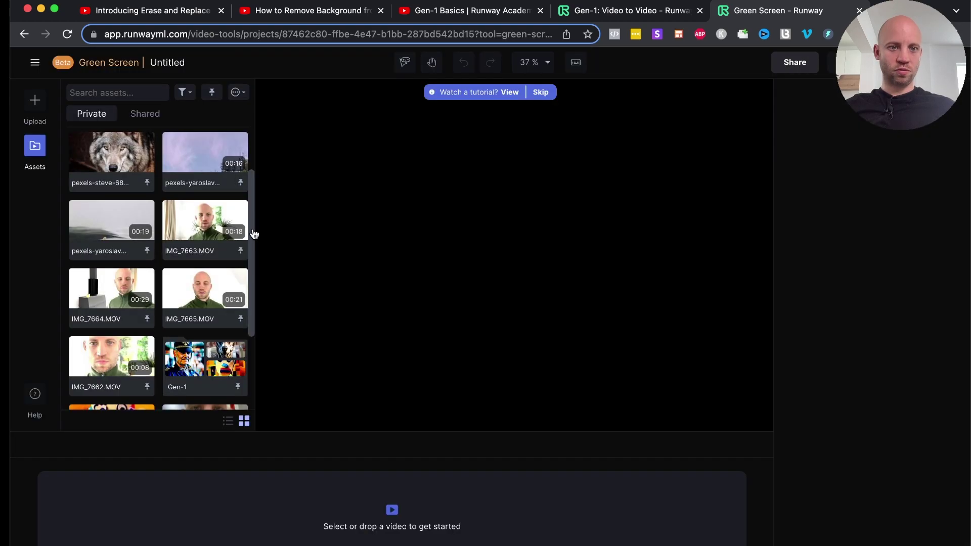
# Step: Load IMG_7662.MOV into the green screen project and mask the man's head, sweater and arm at 2.80 s
pyautogui.moveTo(252, 232); pyautogui.dragTo(252, 256)
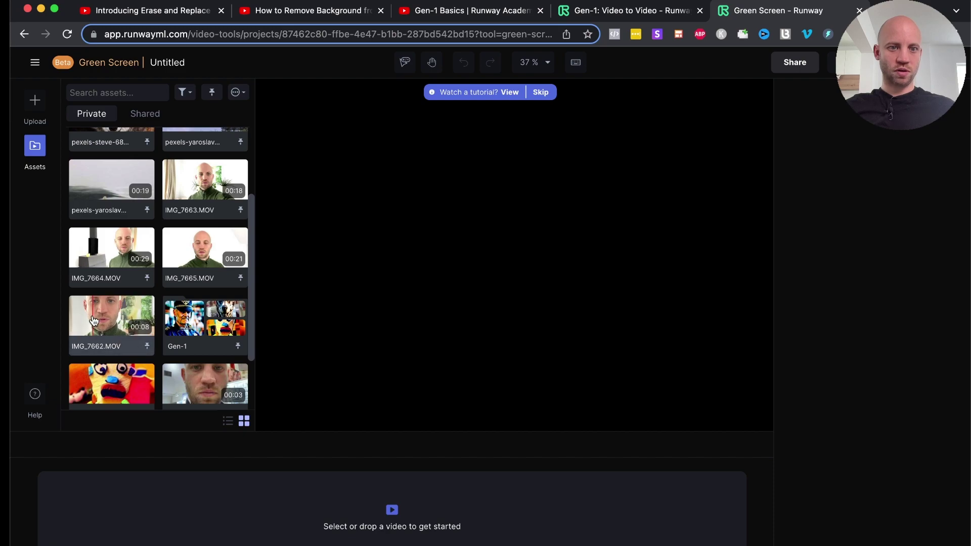
pyautogui.moveTo(91, 318); pyautogui.dragTo(430, 283)
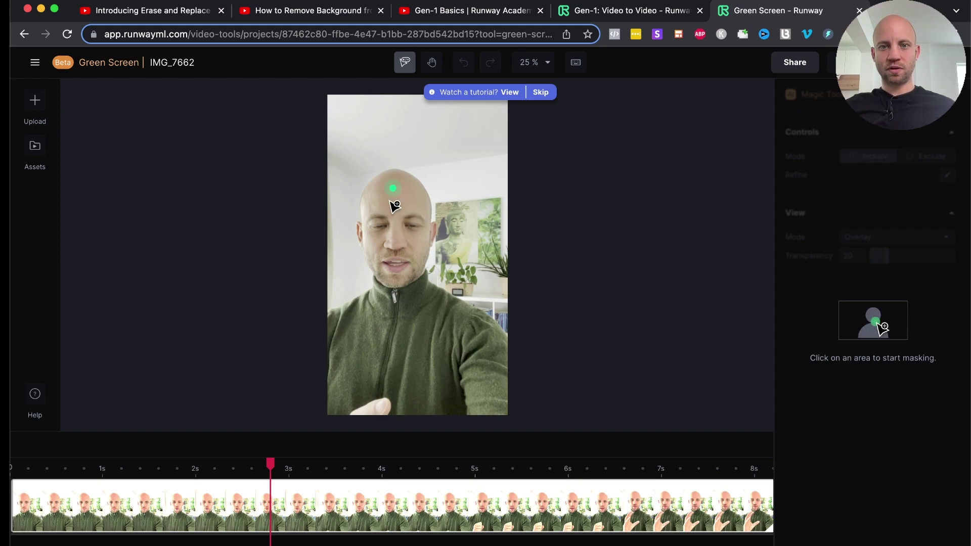
pyautogui.click(465, 330)
pyautogui.click(490, 404)
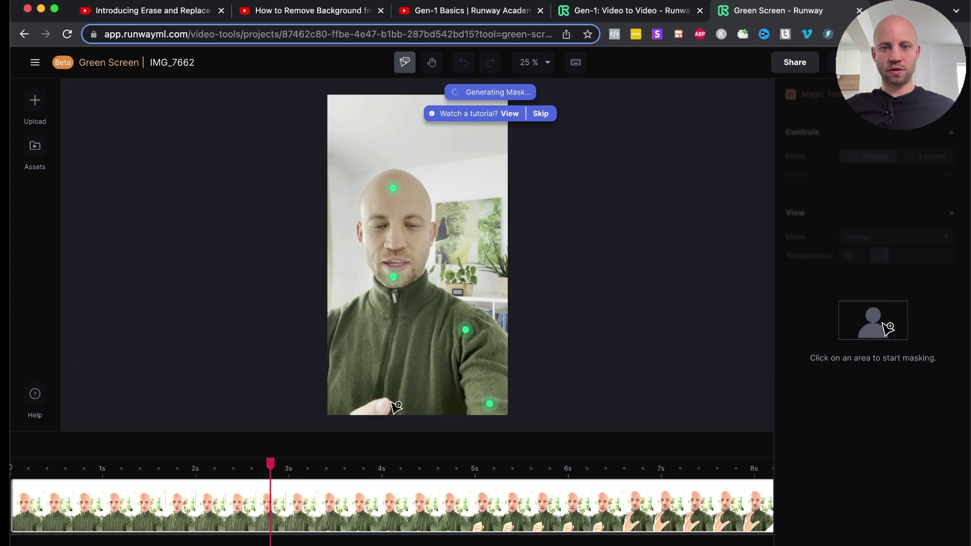
pyautogui.click(335, 330)
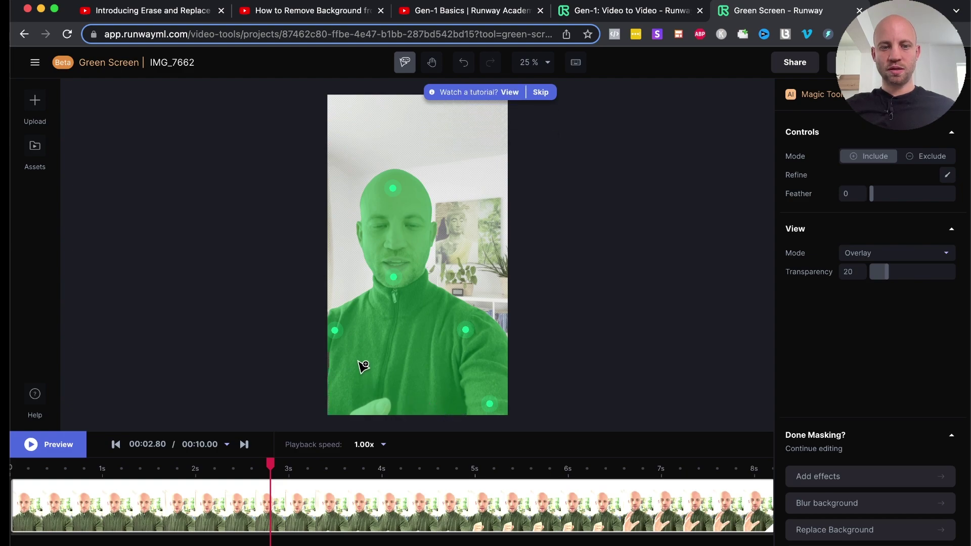
# Step: Preview the masked IMG_7662 clip from the start and check the green background at about 6.93 s
pyautogui.moveTo(272, 465); pyautogui.dragTo(11, 465)
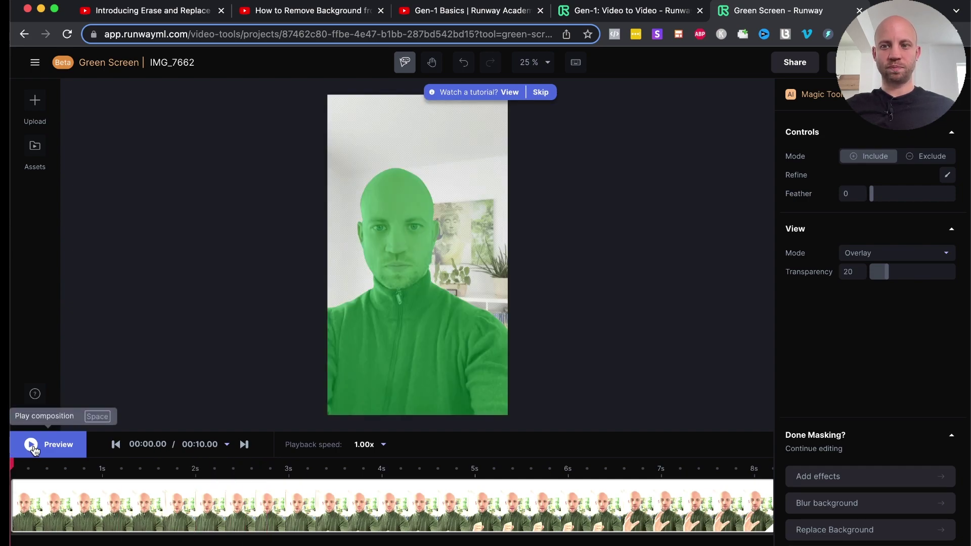
pyautogui.click(33, 449)
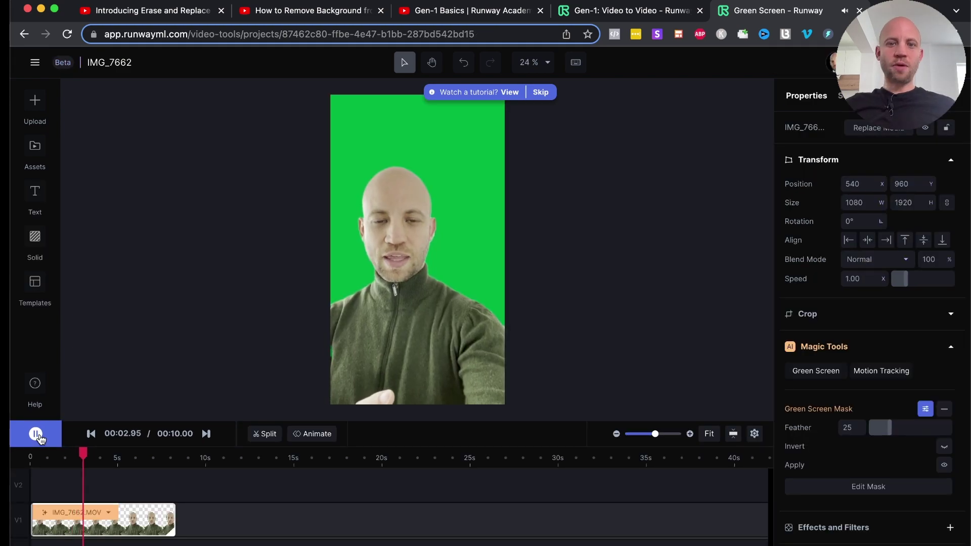
pyautogui.click(152, 458)
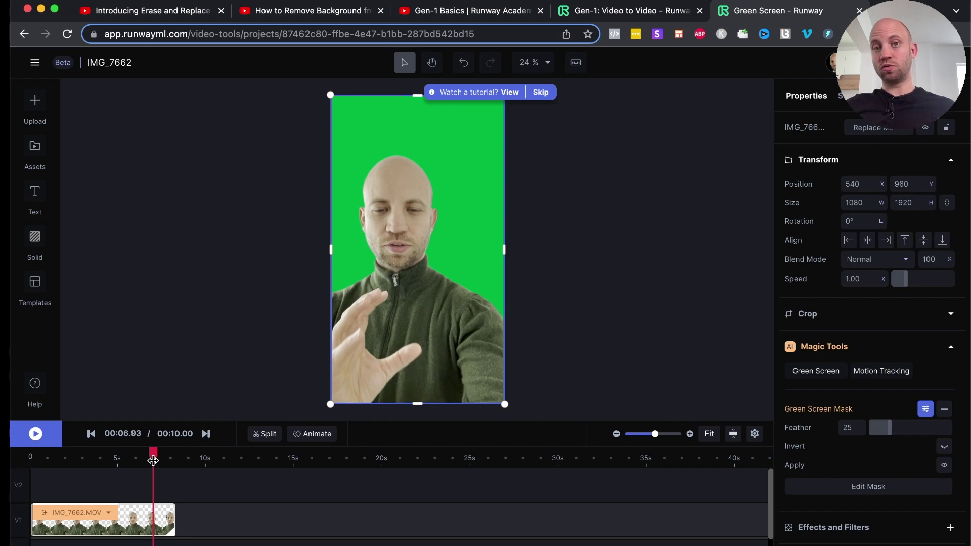
# Step: Switch through the YouTube tutorials to the Gen-1 Basics video and replay its style reference section
pyautogui.click(294, 10)
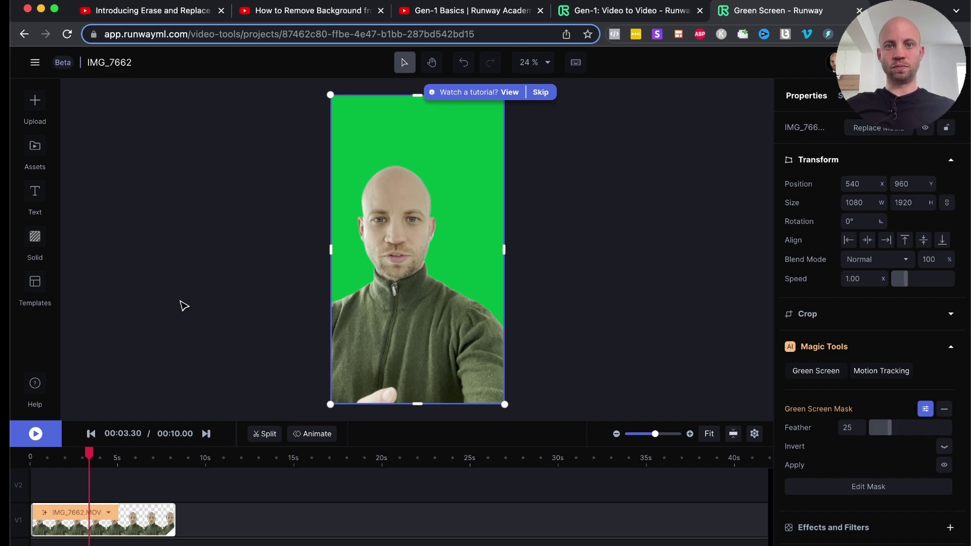
pyautogui.click(152, 10)
pyautogui.click(455, 15)
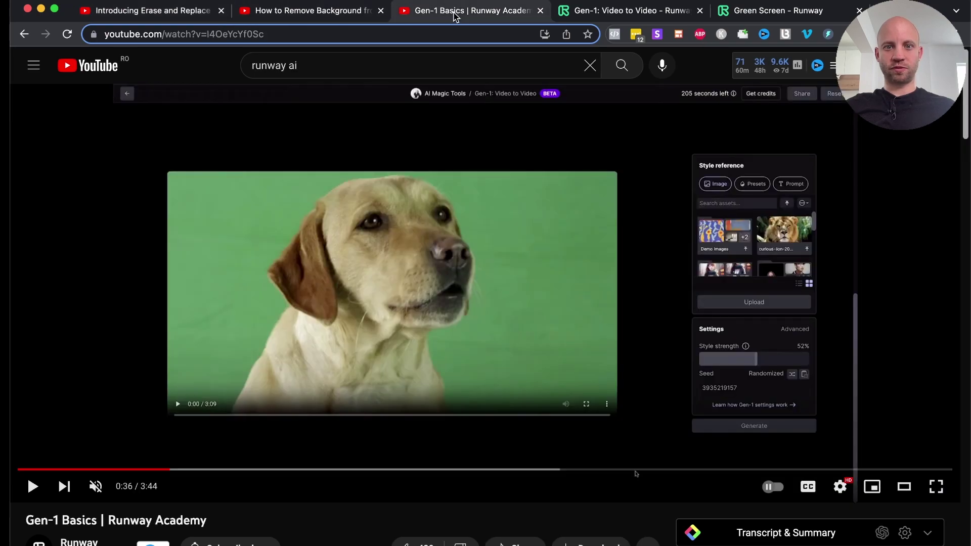
pyautogui.click(224, 379)
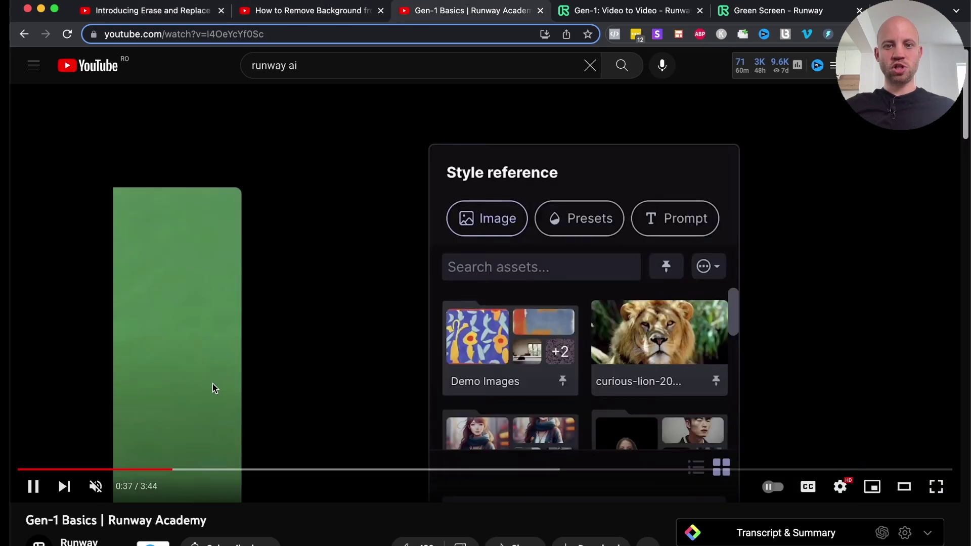
pyautogui.click(157, 470)
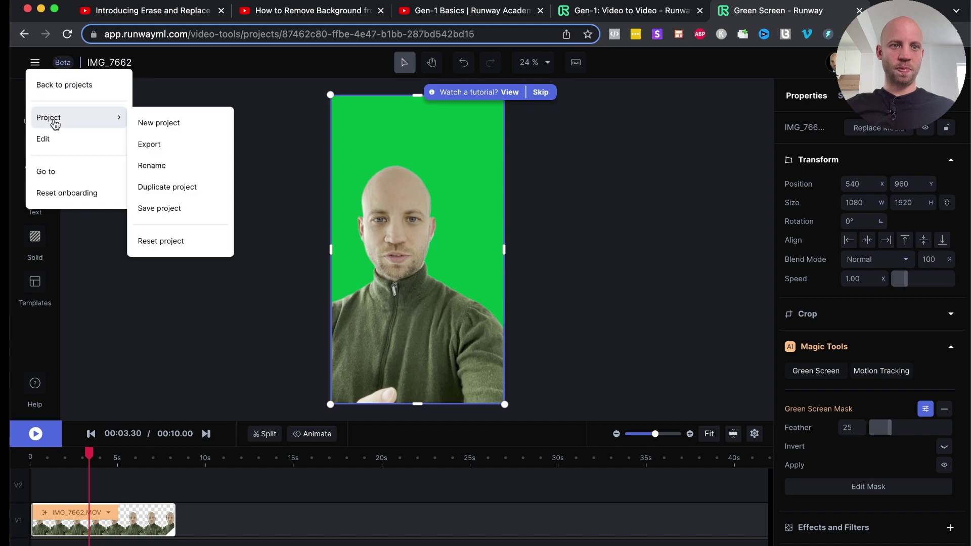
# Step: Leave the green screen project and return to the Runway projects overview
pyautogui.click(54, 86)
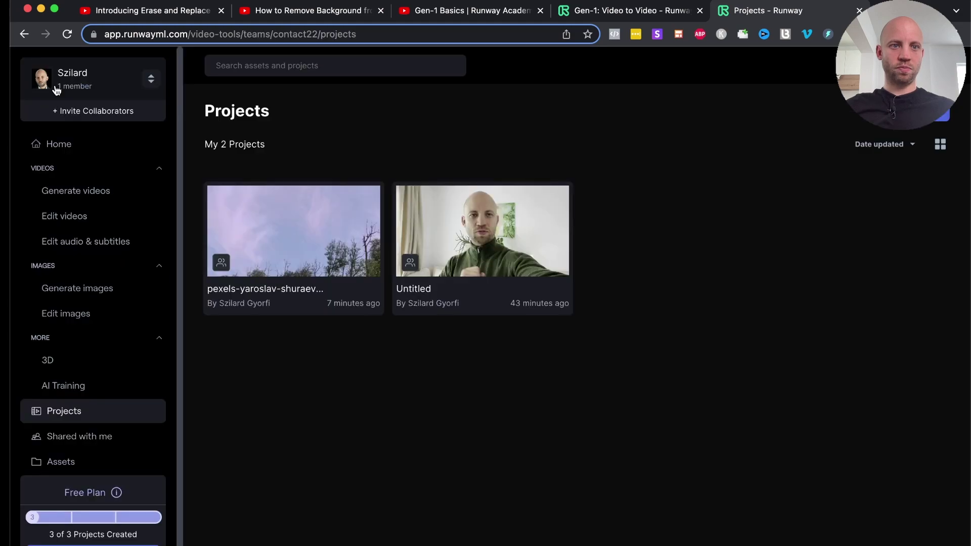
# Step: Open Gen-1: Video to Video, load the Camera Recording clip from the assets as the input, and play it
pyautogui.click(79, 198)
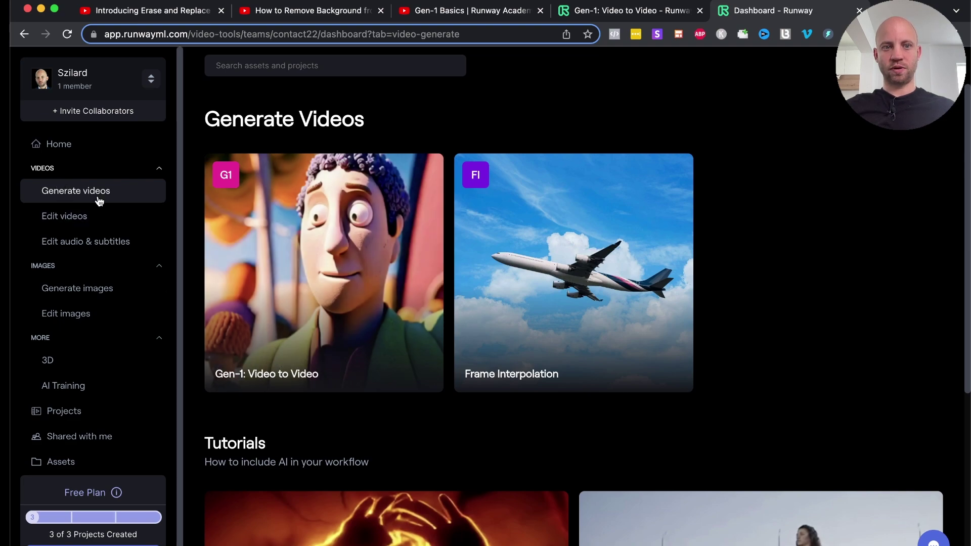
pyautogui.click(299, 243)
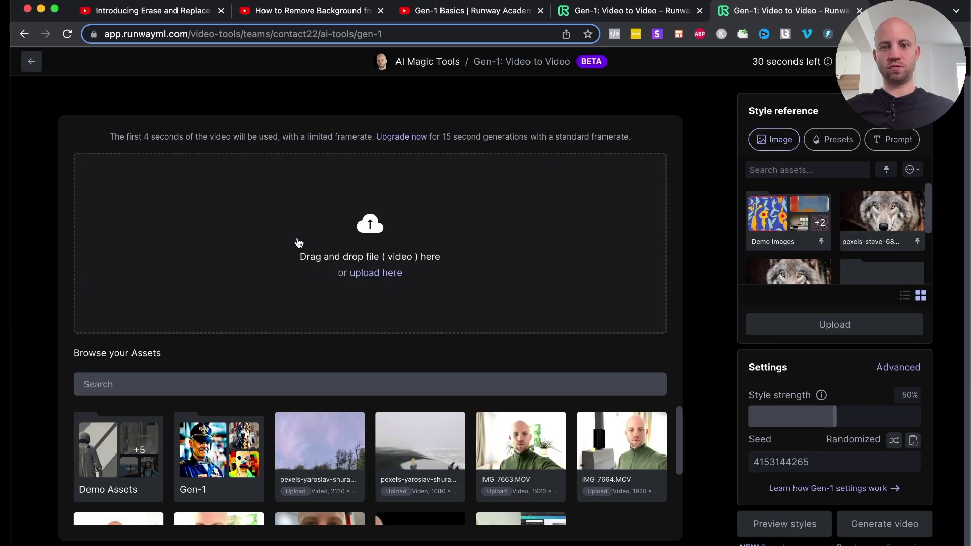
pyautogui.scroll(-1, 410, 267)
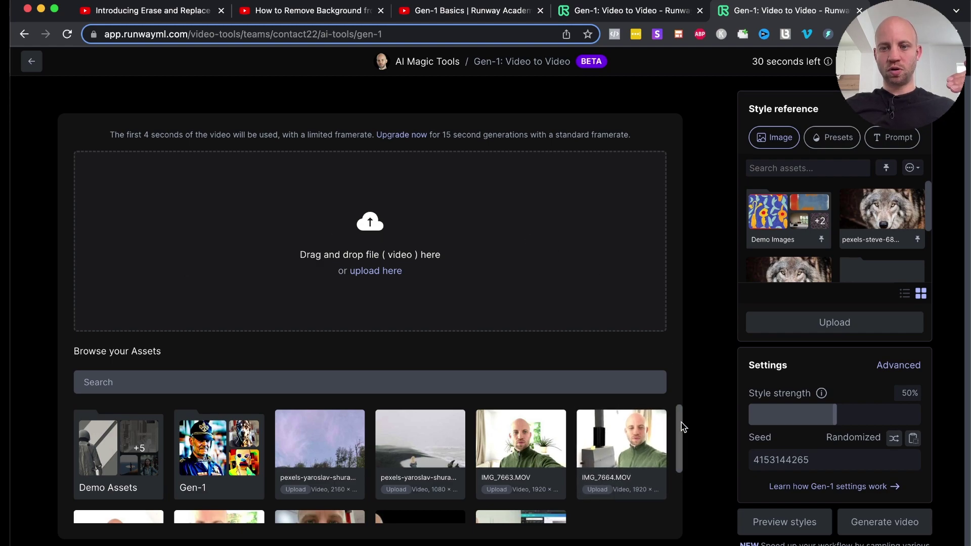
pyautogui.moveTo(679, 422); pyautogui.dragTo(677, 478)
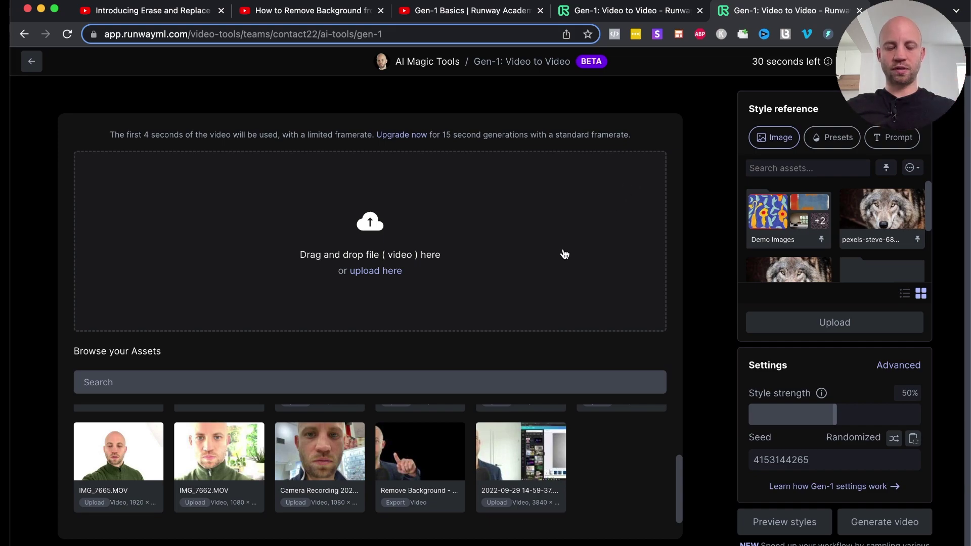
pyautogui.moveTo(327, 460); pyautogui.dragTo(343, 223)
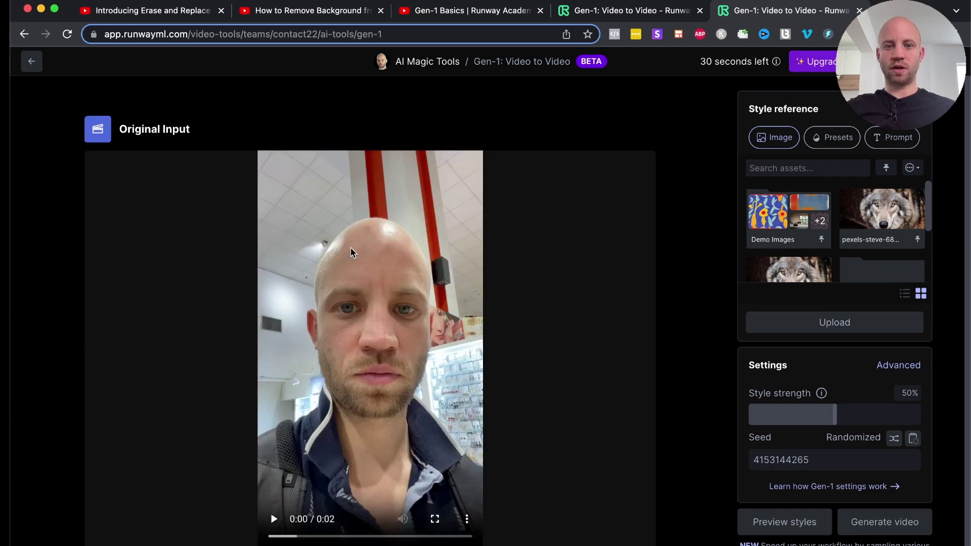
pyautogui.click(274, 519)
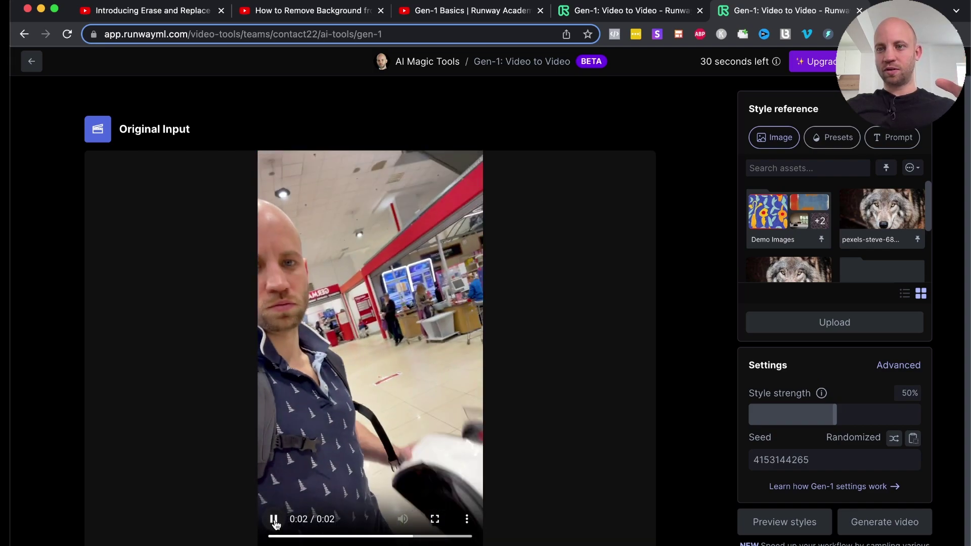
pyautogui.click(274, 519)
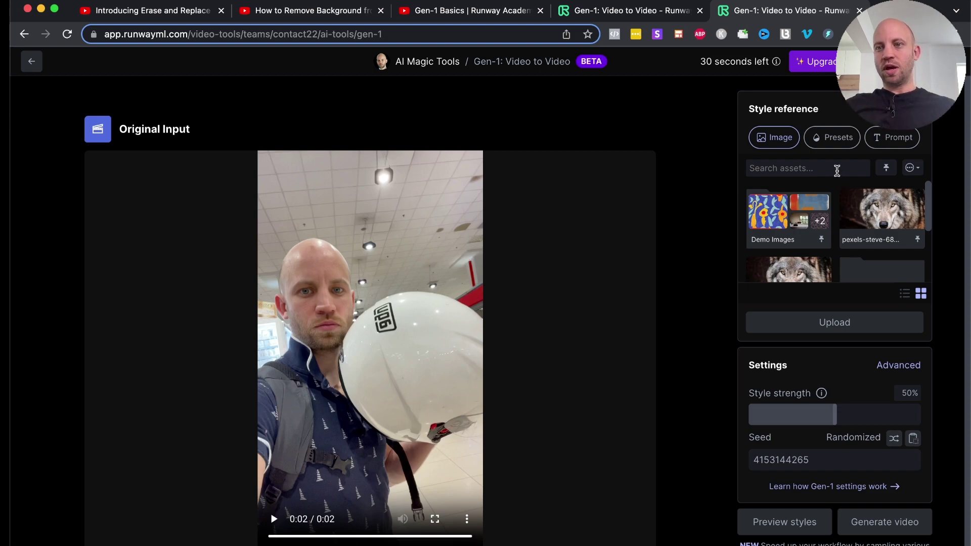
# Step: Choose the Pet Cartoon preset as the style reference and generate style previews for the clip
pyautogui.click(834, 143)
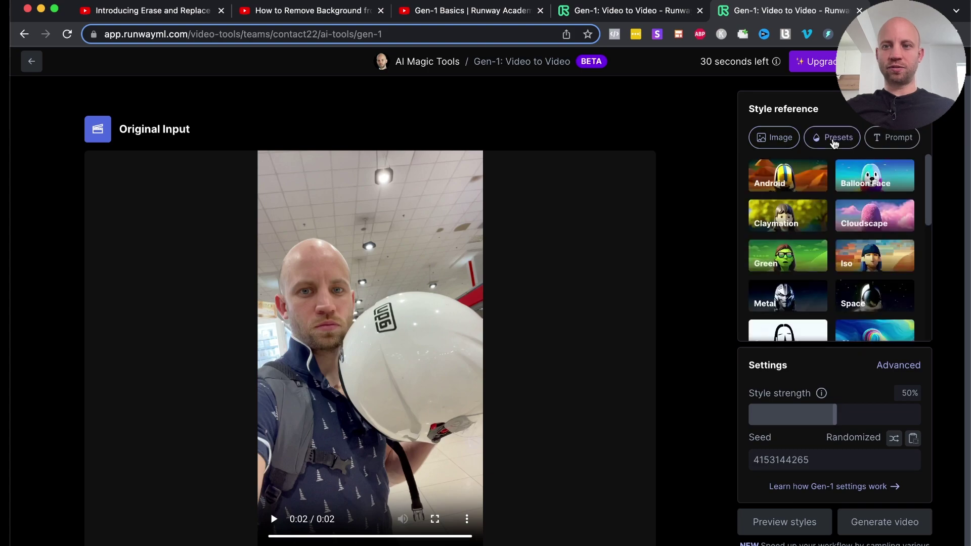
pyautogui.scroll(-1, 930, 171)
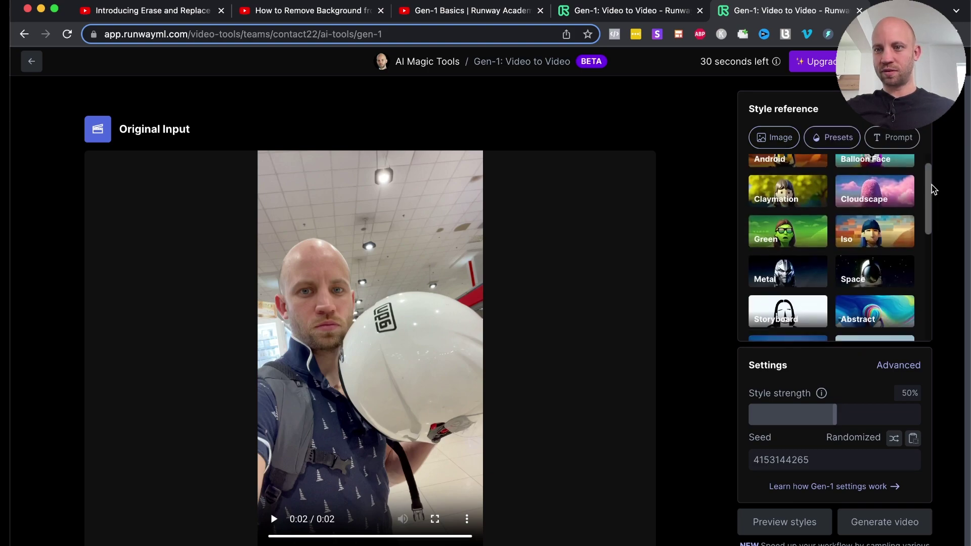
pyautogui.scroll(1, 933, 164)
pyautogui.moveTo(930, 169)
pyautogui.mouseDown()
pyautogui.moveTo(927, 298)
pyautogui.moveTo(890, 287)
pyautogui.mouseUp()
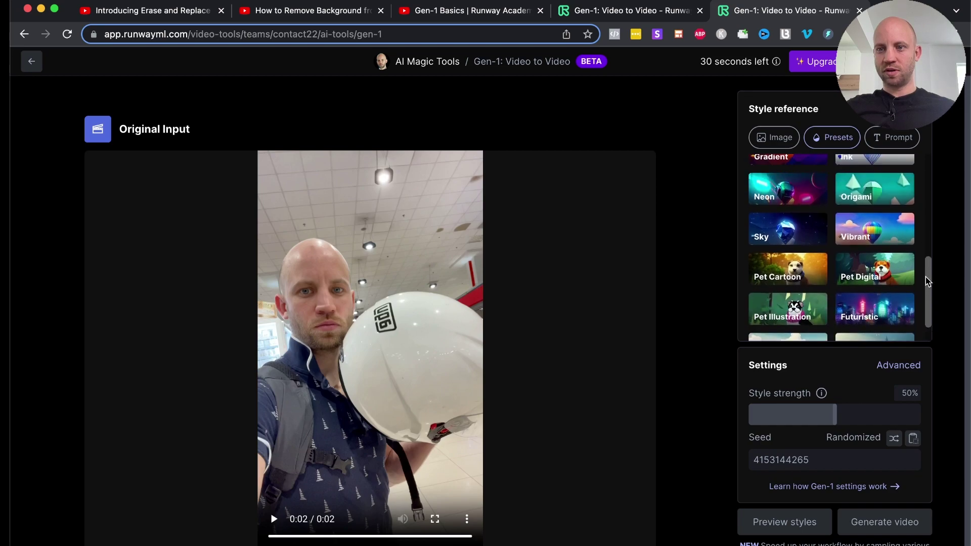
pyautogui.click(797, 269)
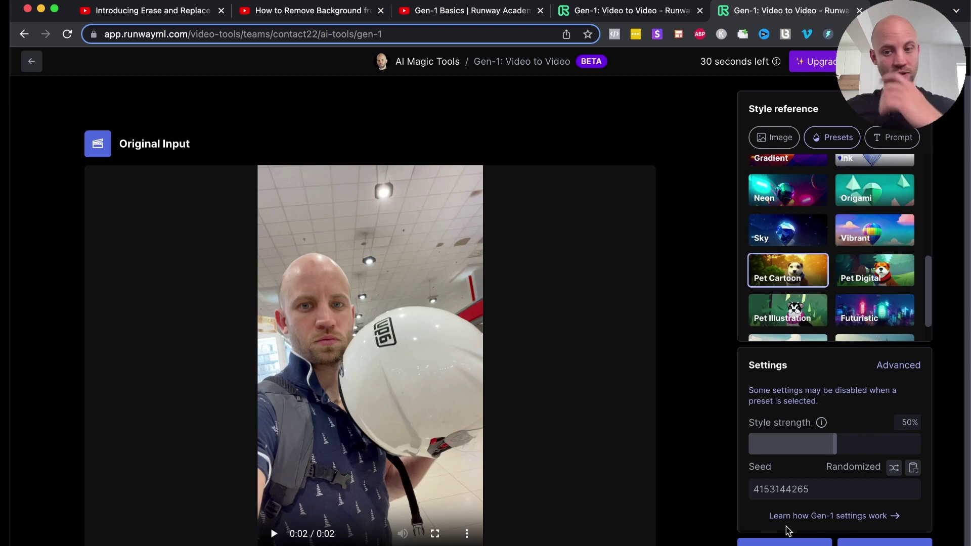
pyautogui.click(784, 542)
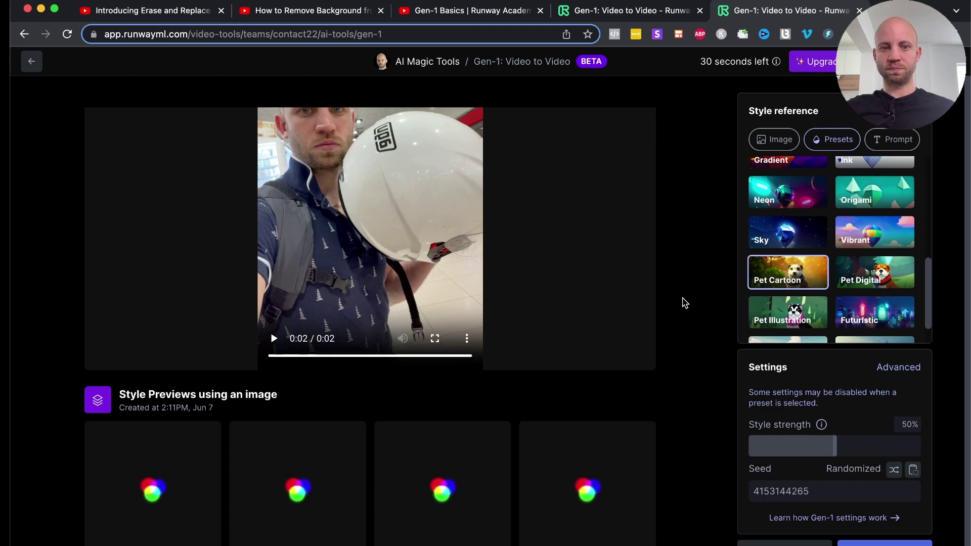
pyautogui.scroll(-2, 686, 310)
pyautogui.scroll(-2, 686, 310)
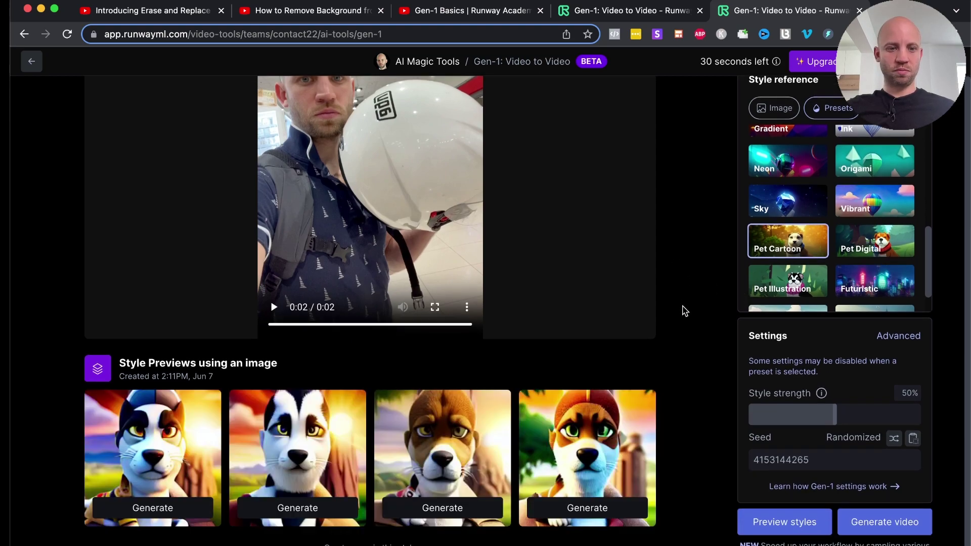
pyautogui.moveTo(590, 451)
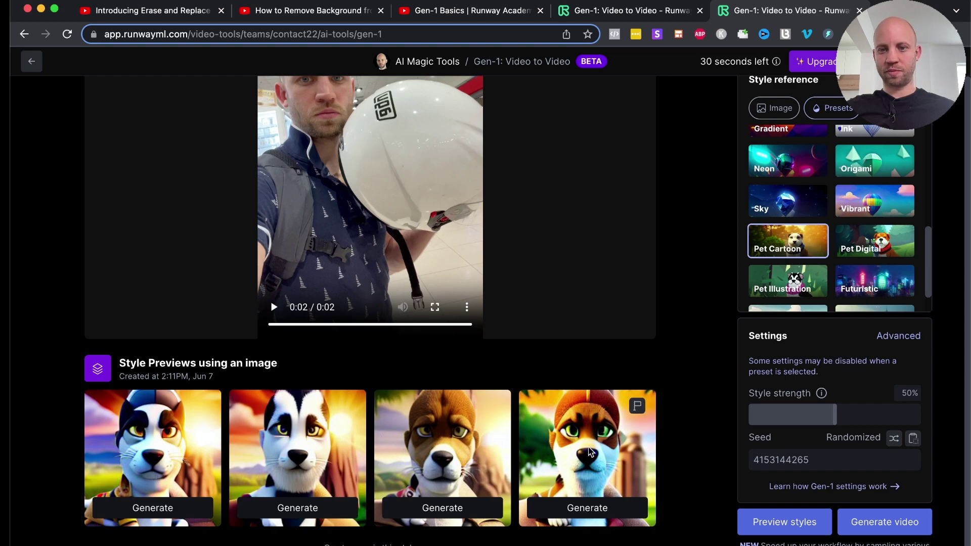
# Step: With the prompt "captain of a ship" as style reference, set structural consistency to 6 and style weight to 3.6
pyautogui.scroll(5, 725, 309)
pyautogui.scroll(3, 834, 228)
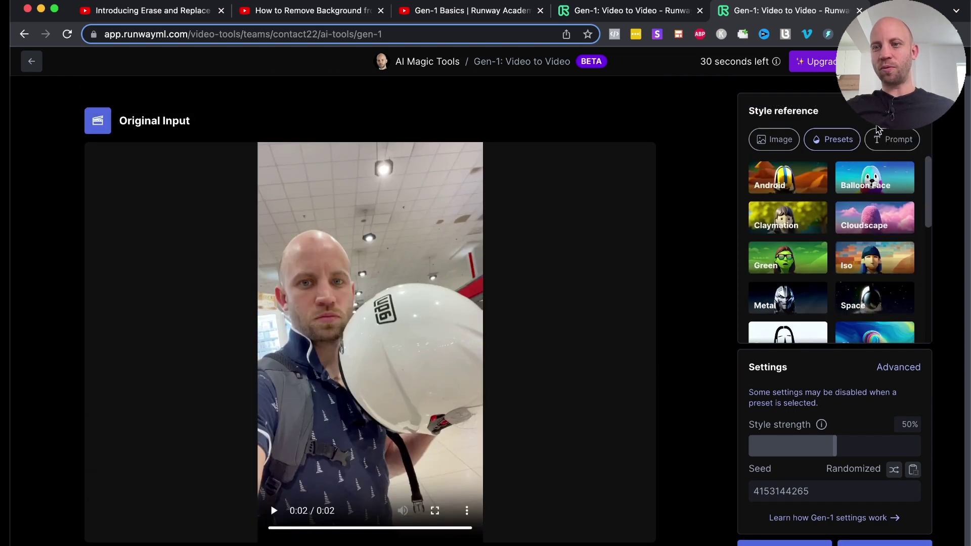
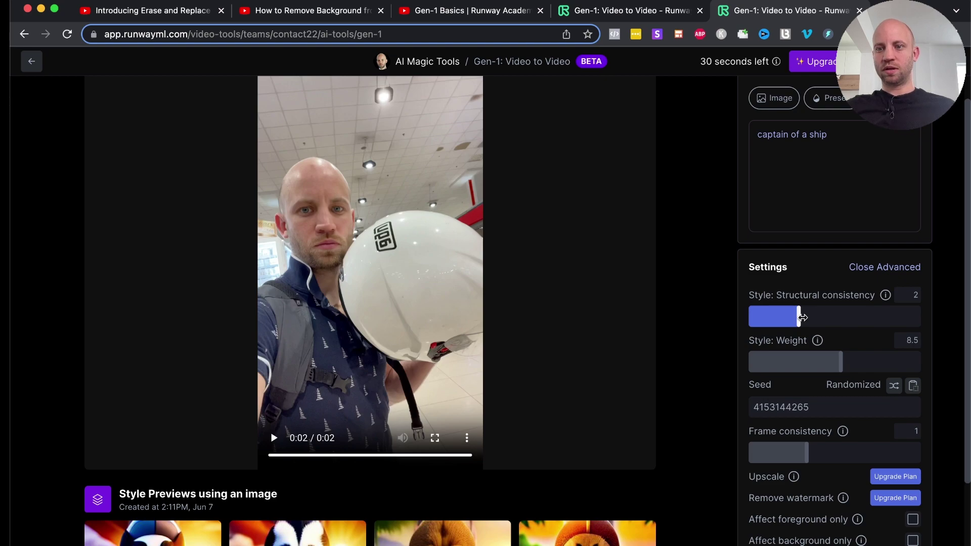
pyautogui.moveTo(802, 317); pyautogui.dragTo(898, 315)
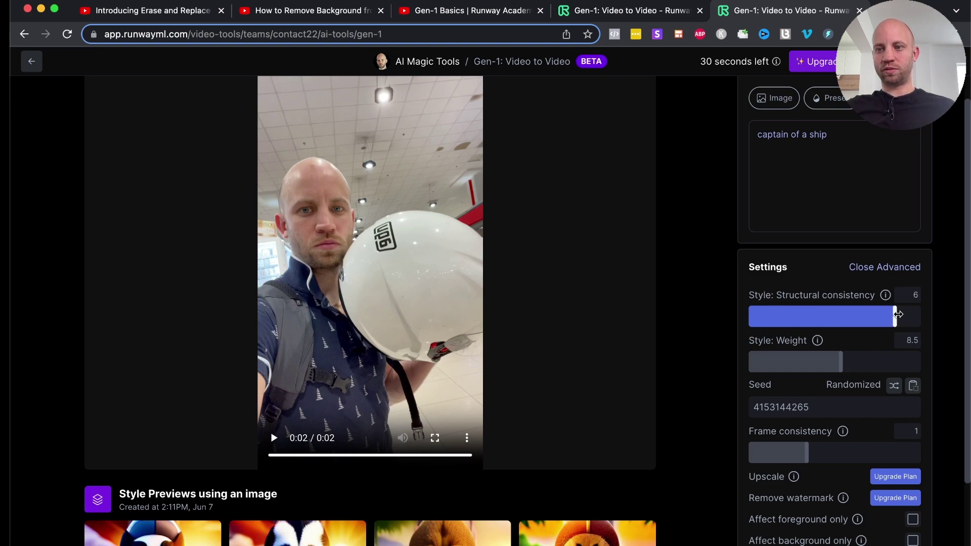
pyautogui.scroll(-1, 850, 293)
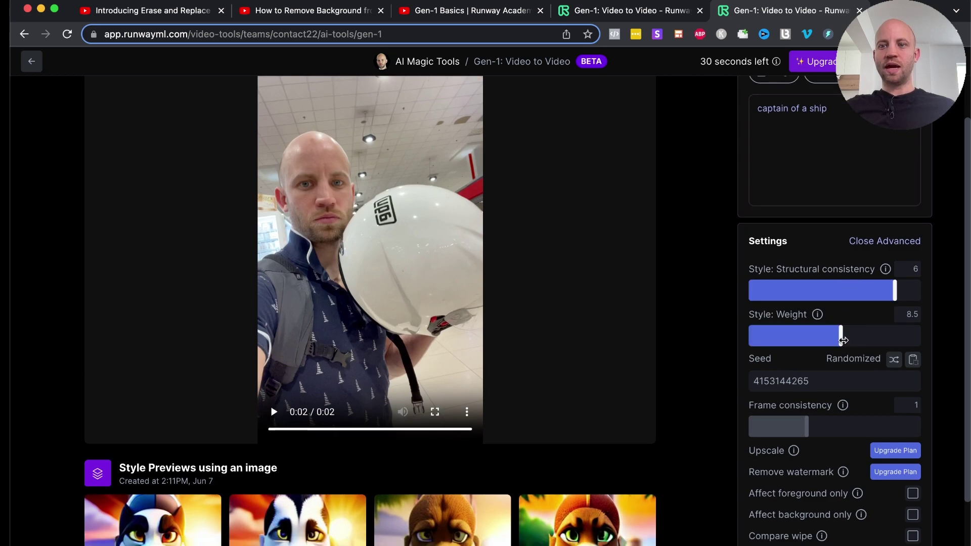
pyautogui.scroll(4, 861, 167)
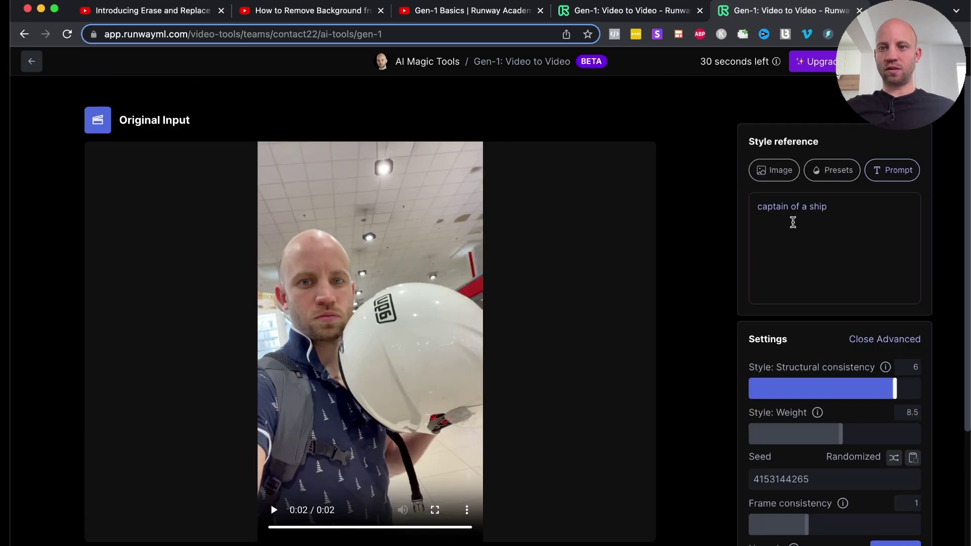
pyautogui.scroll(-8, 829, 300)
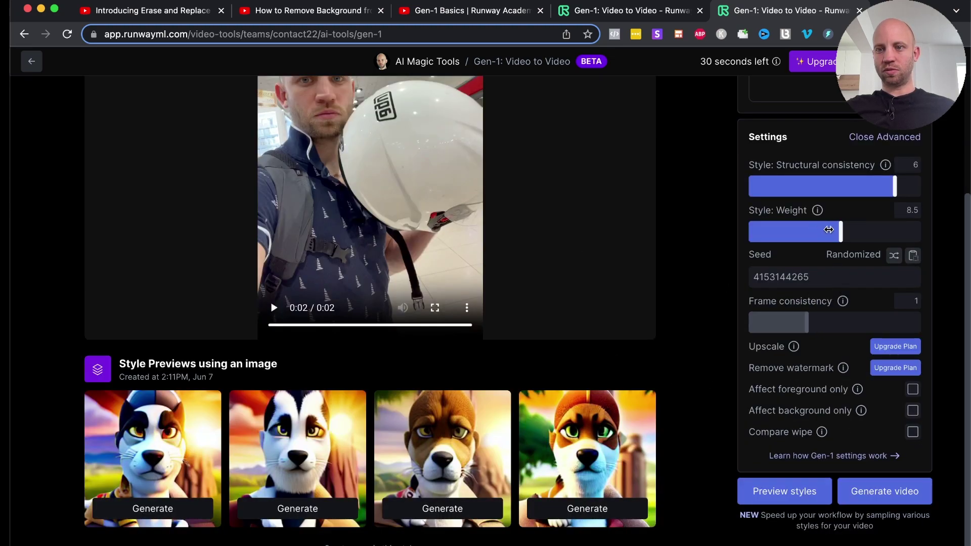
pyautogui.moveTo(844, 231); pyautogui.dragTo(774, 233)
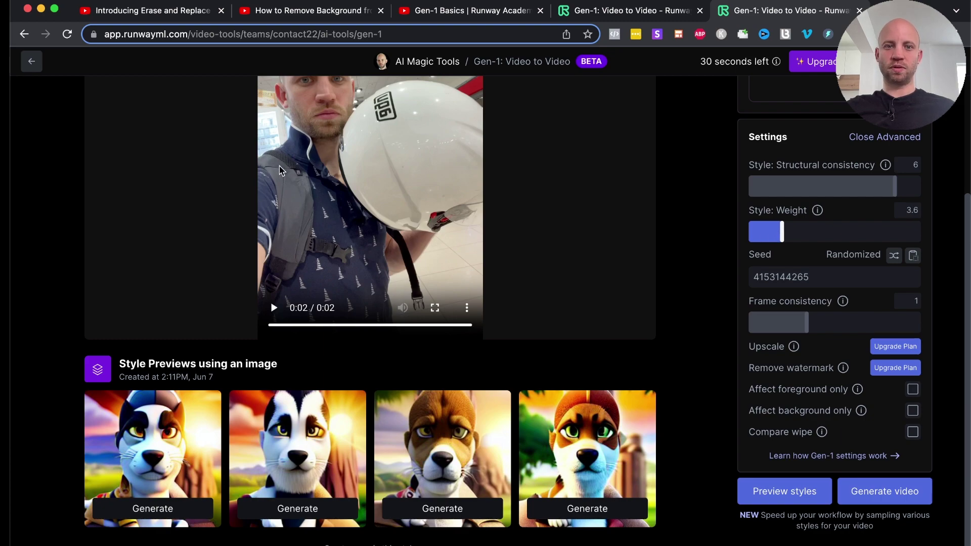
# Step: Set frame consistency to 2, enable Affect foreground only and Compare wipe, and generate style previews from the prompt
pyautogui.scroll(2, 281, 170)
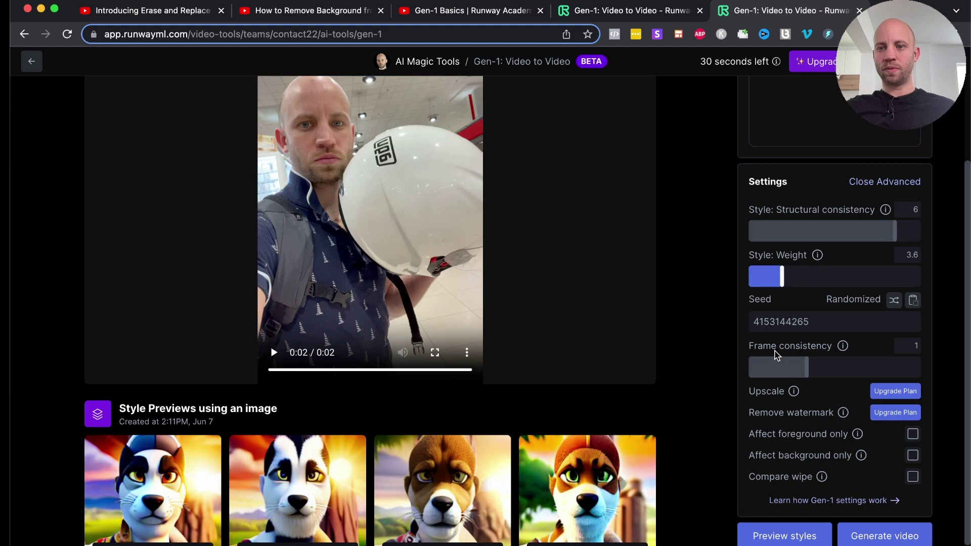
pyautogui.moveTo(808, 370); pyautogui.dragTo(917, 372)
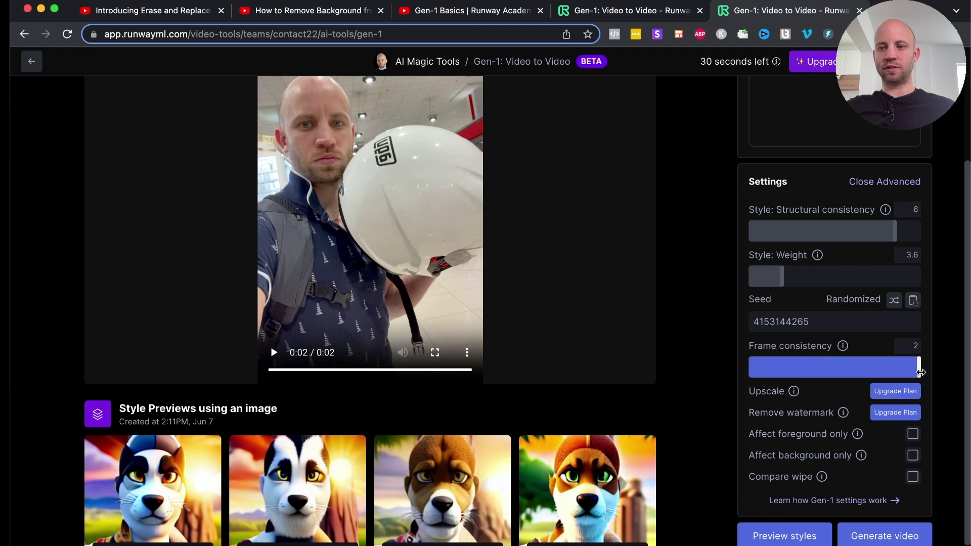
pyautogui.scroll(2, 315, 293)
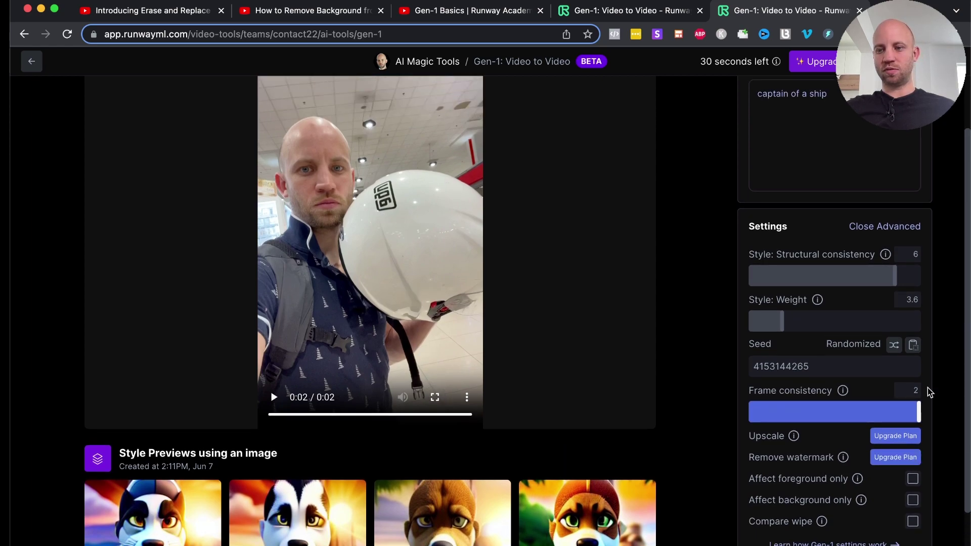
pyautogui.scroll(-2, 841, 441)
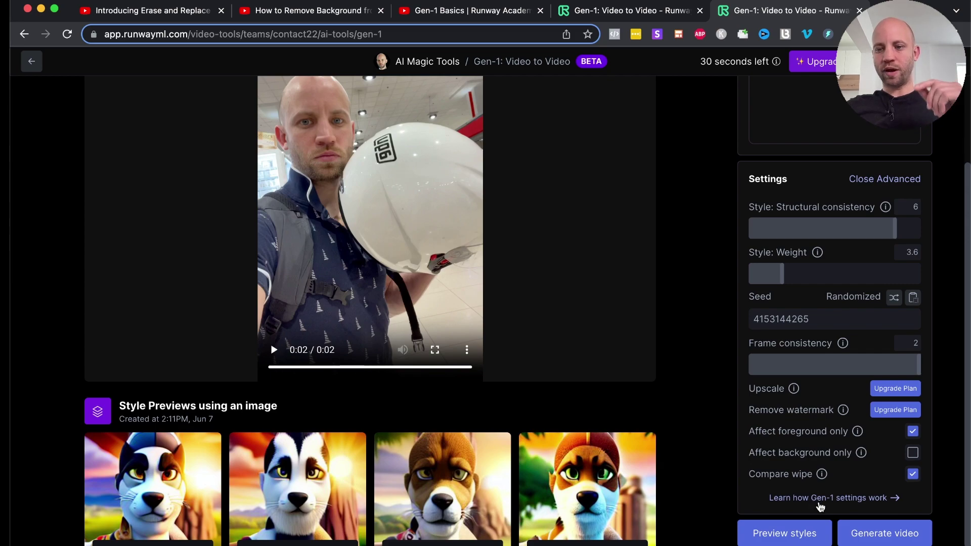
pyautogui.click(777, 536)
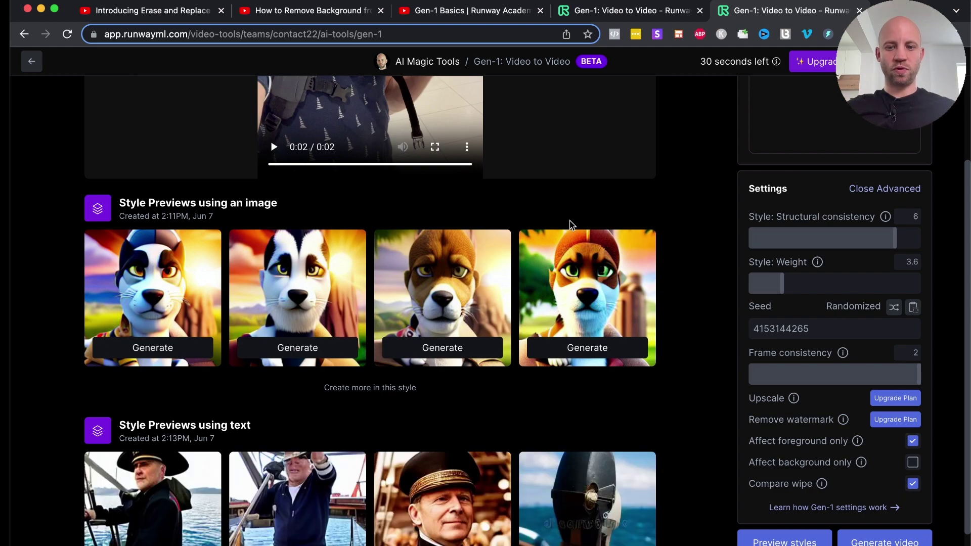
pyautogui.scroll(-2, 708, 430)
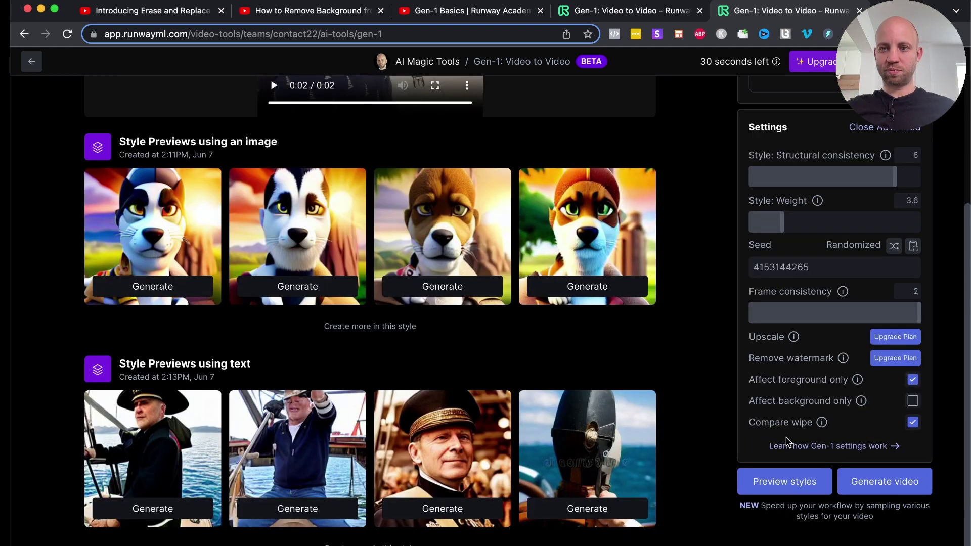
# Step: Set structural consistency to 7 and style weight to 2.3, and generate another set of style previews
pyautogui.click(898, 179)
pyautogui.click(772, 224)
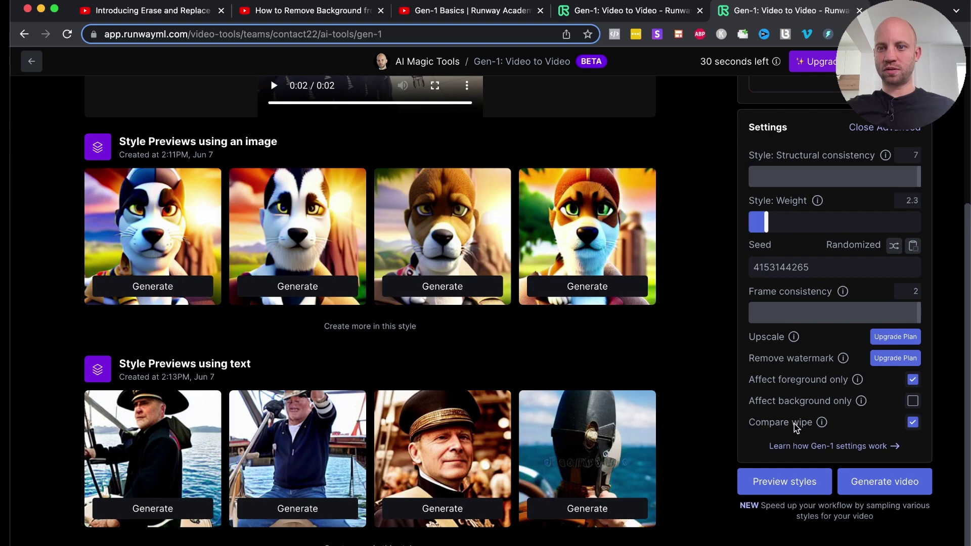
pyautogui.click(769, 488)
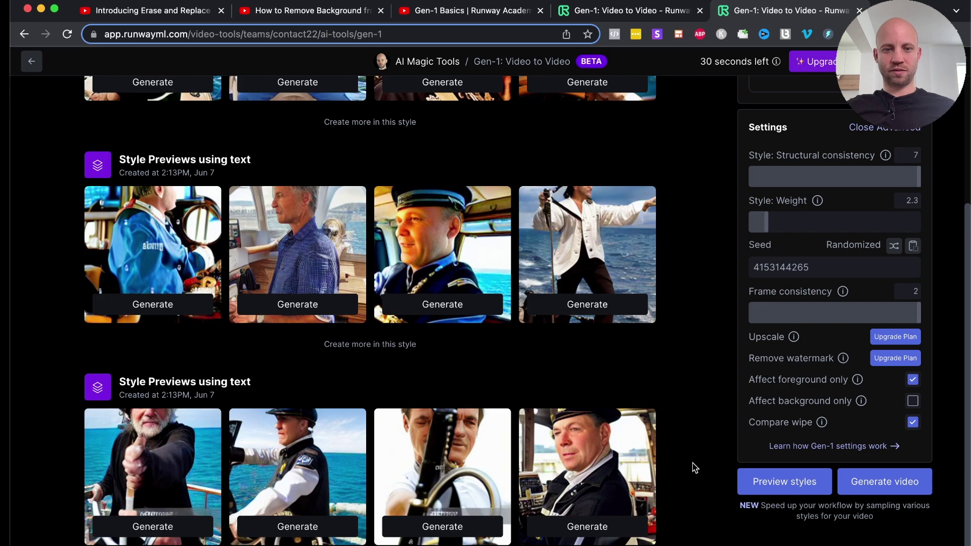
# Step: Close this session's tab and, in the earlier Gen-1 session, play the generated captain video and the original clip for comparison
pyautogui.press('super+w')
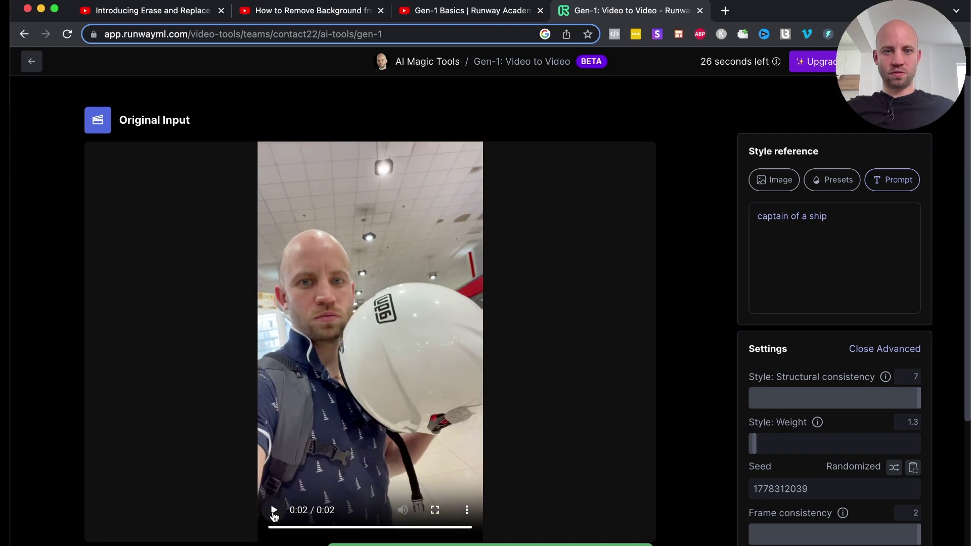
pyautogui.scroll(-15, 278, 404)
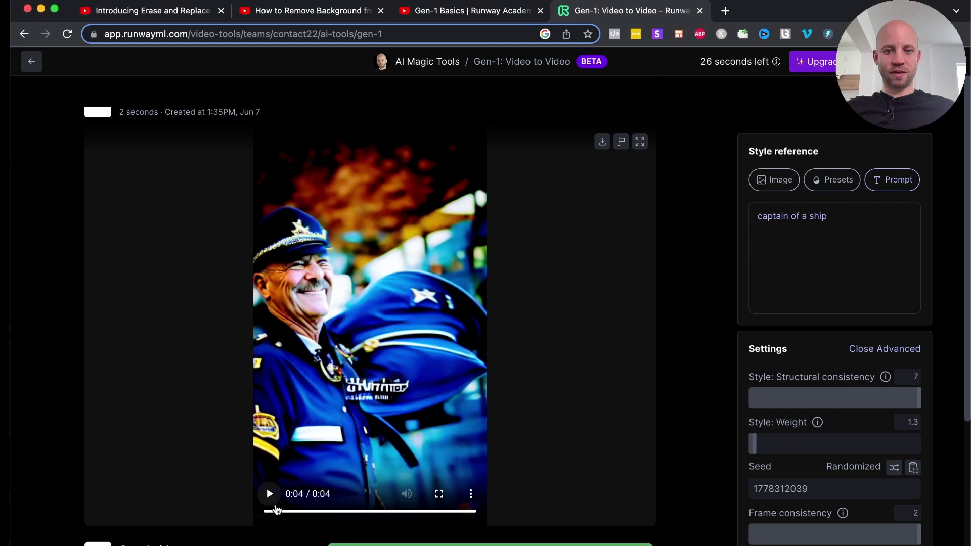
pyautogui.click(272, 498)
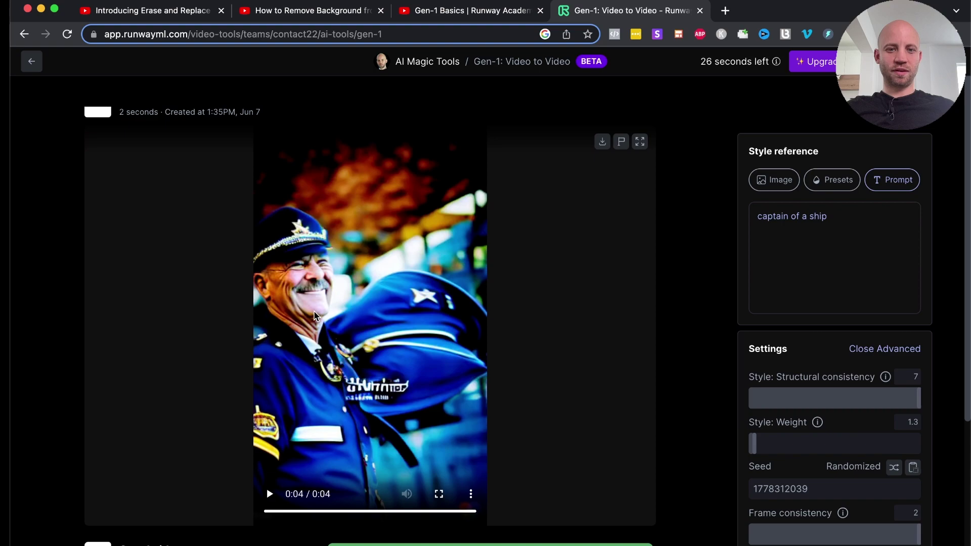
pyautogui.scroll(20, 314, 324)
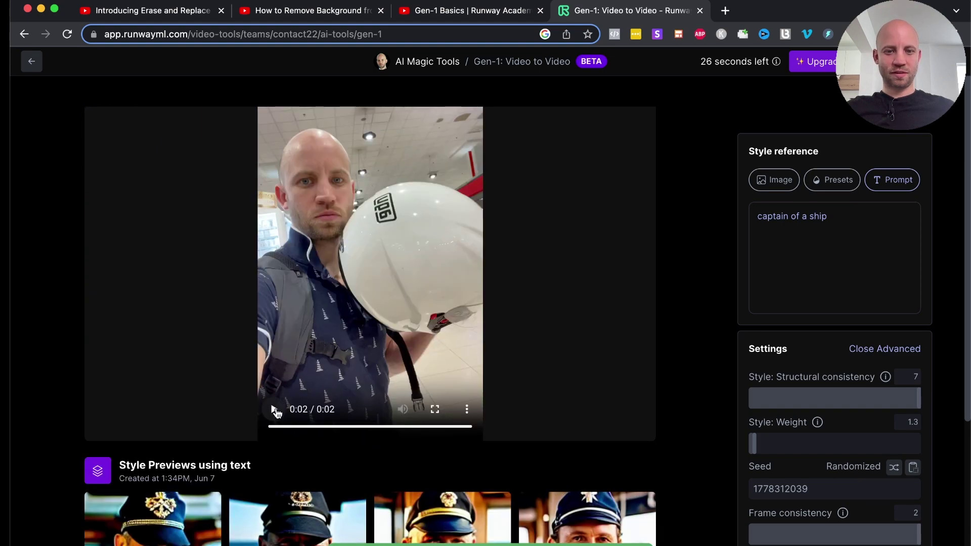
pyautogui.click(274, 410)
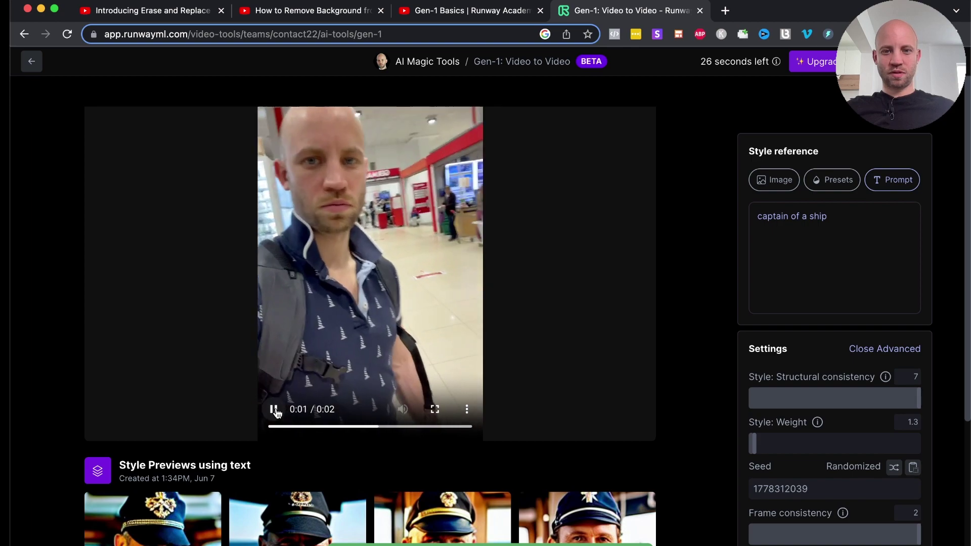
pyautogui.click(274, 409)
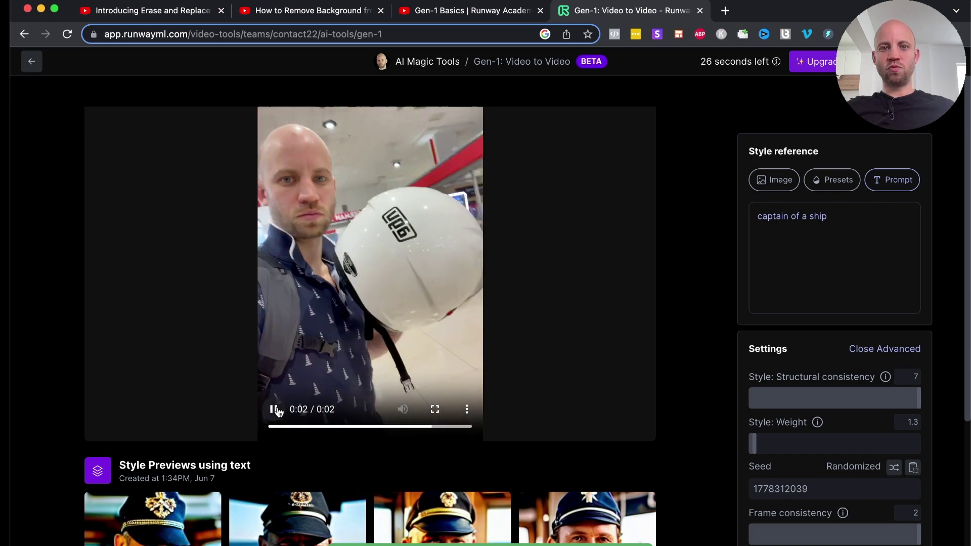
# Step: Replay the generated Gen-1 video of the smiling captain in the blue uniform
pyautogui.scroll(-20, 277, 411)
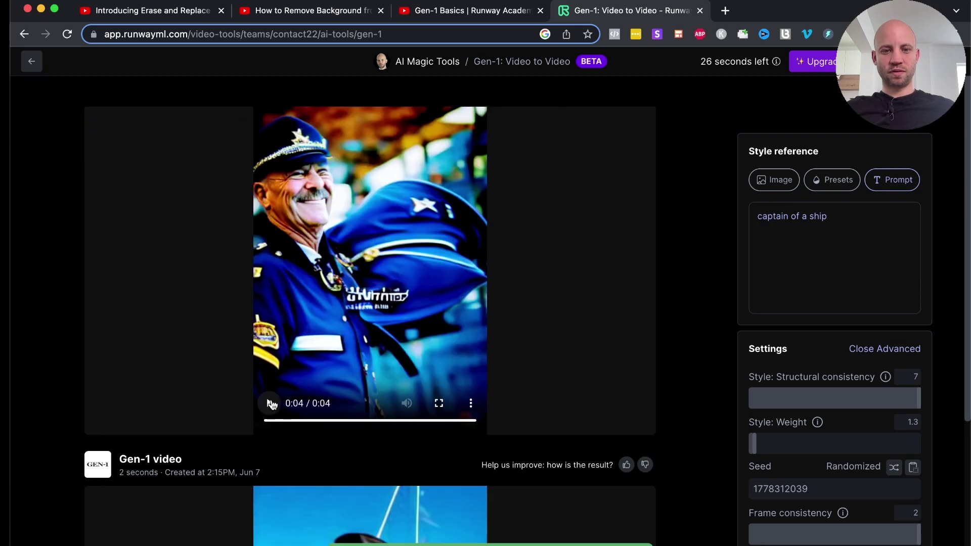
pyautogui.click(270, 404)
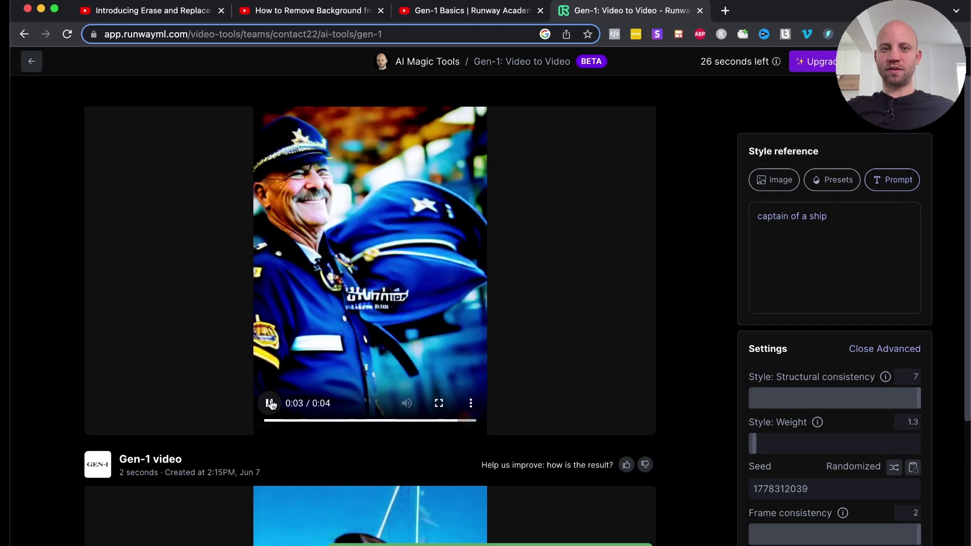
pyautogui.scroll(-4, 590, 267)
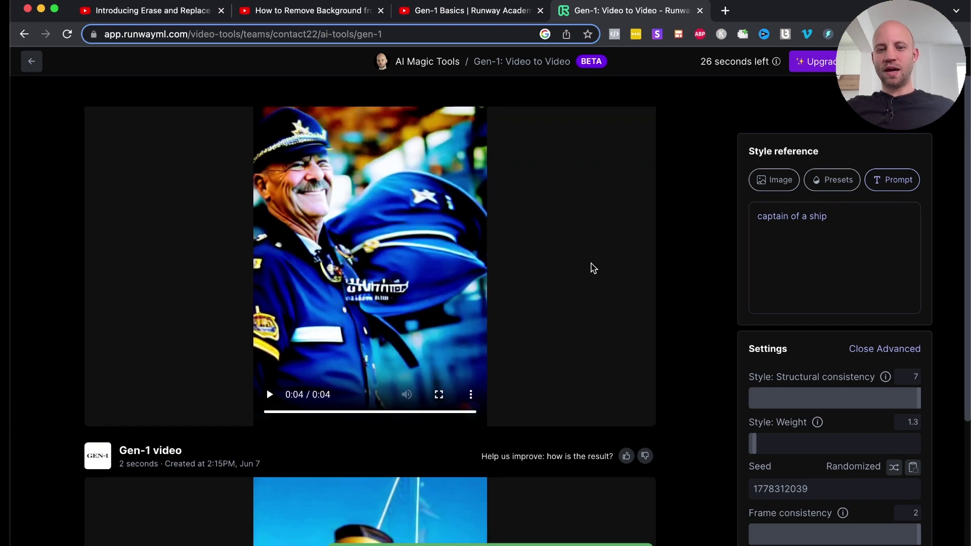
# Step: Play the second generated Gen-1 video, showing a captain in a striped hat at sea, and return to the uniformed captain's video for comparison
pyautogui.scroll(-5, 445, 319)
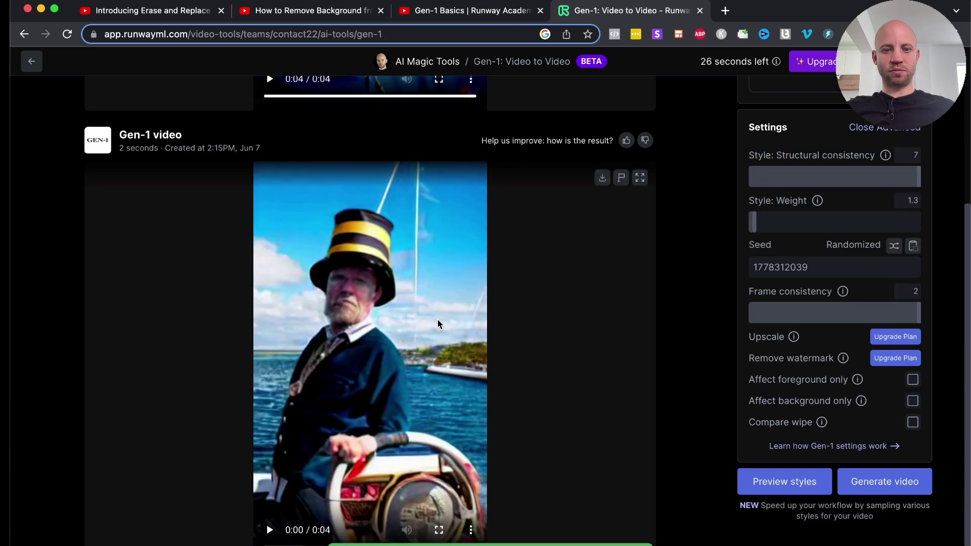
pyautogui.click(270, 531)
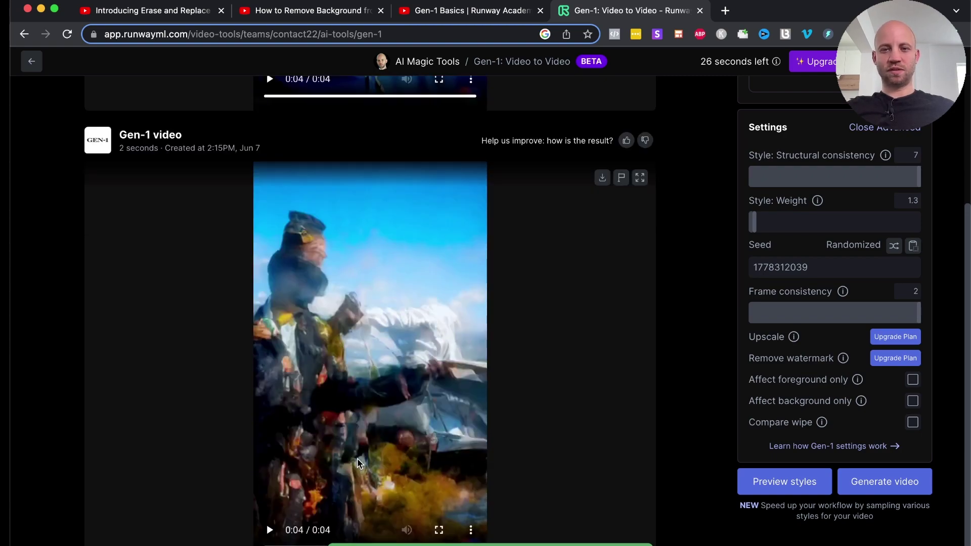
pyautogui.scroll(7, 357, 458)
pyautogui.scroll(1, 343, 275)
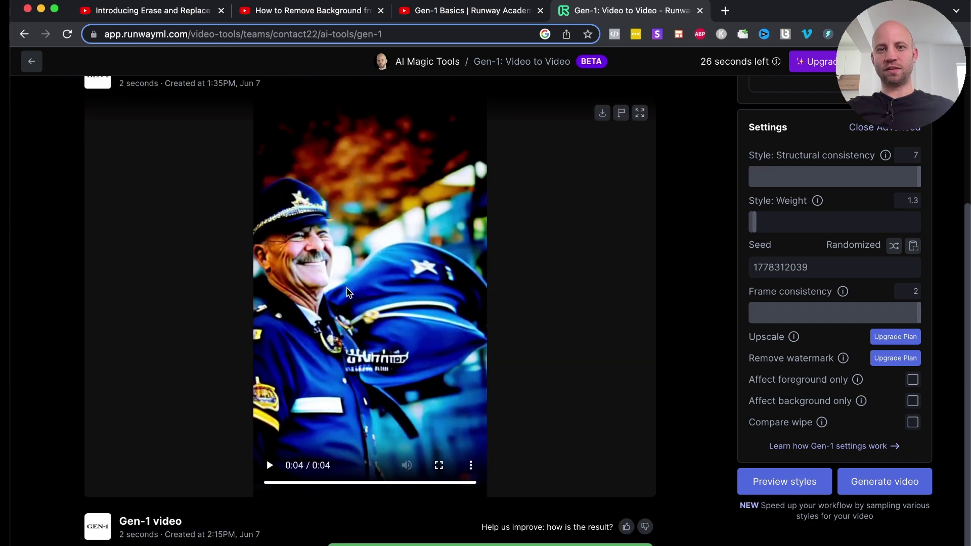
pyautogui.scroll(4, 348, 292)
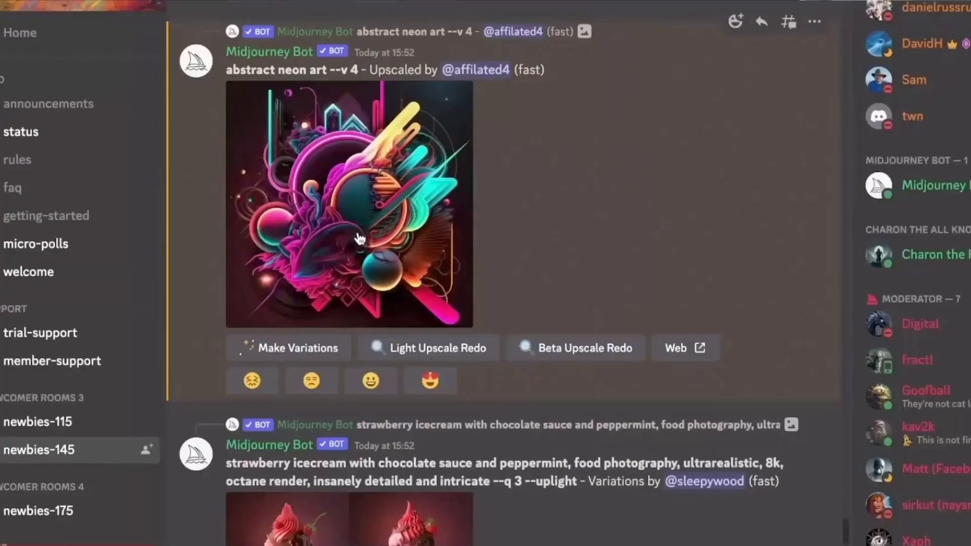
pyautogui.click(358, 232)
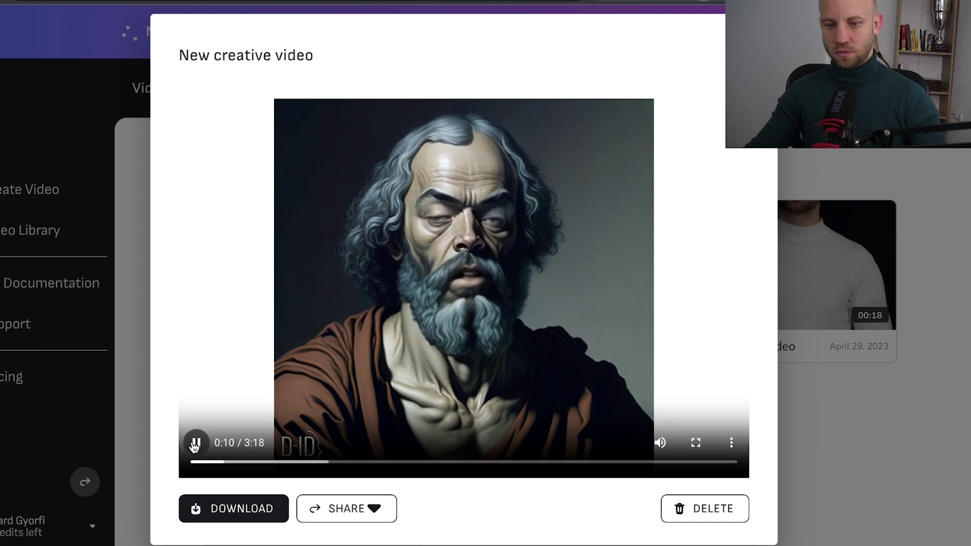
pyautogui.click(195, 445)
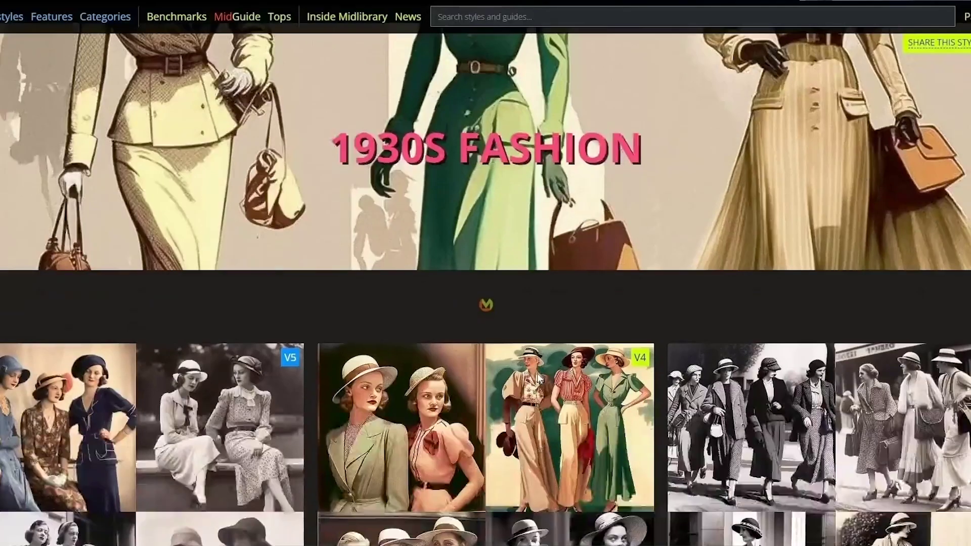
pyautogui.scroll(-5, 537, 373)
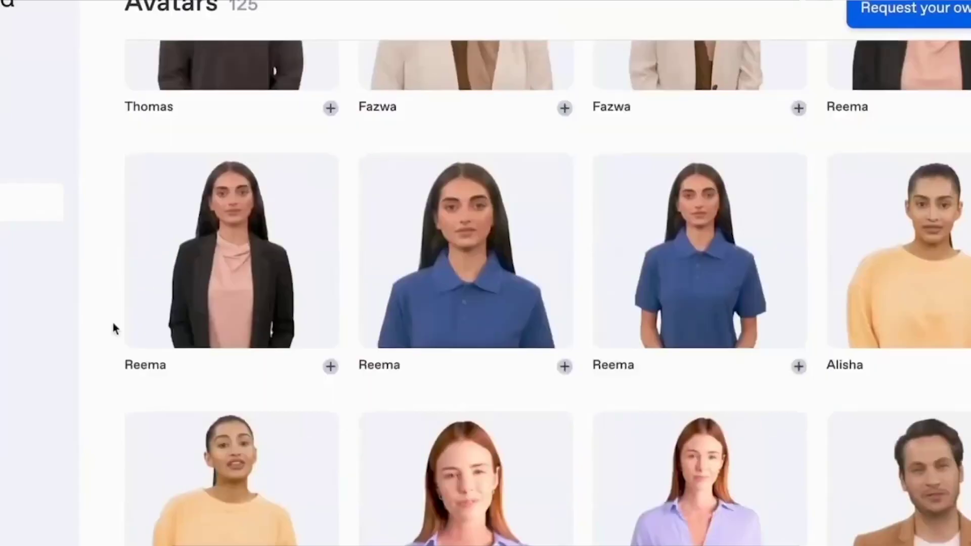
pyautogui.scroll(-5, 111, 331)
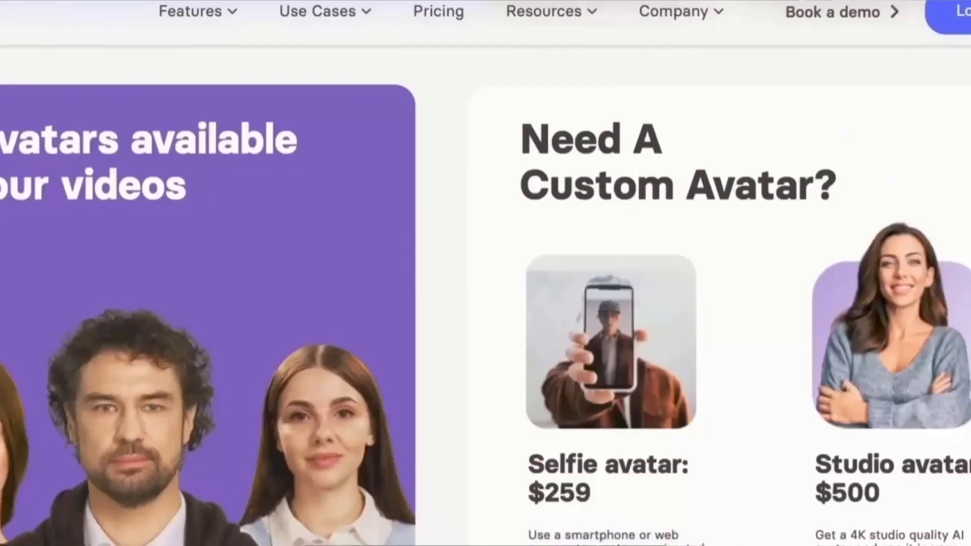
pyautogui.scroll(-4, 485, 303)
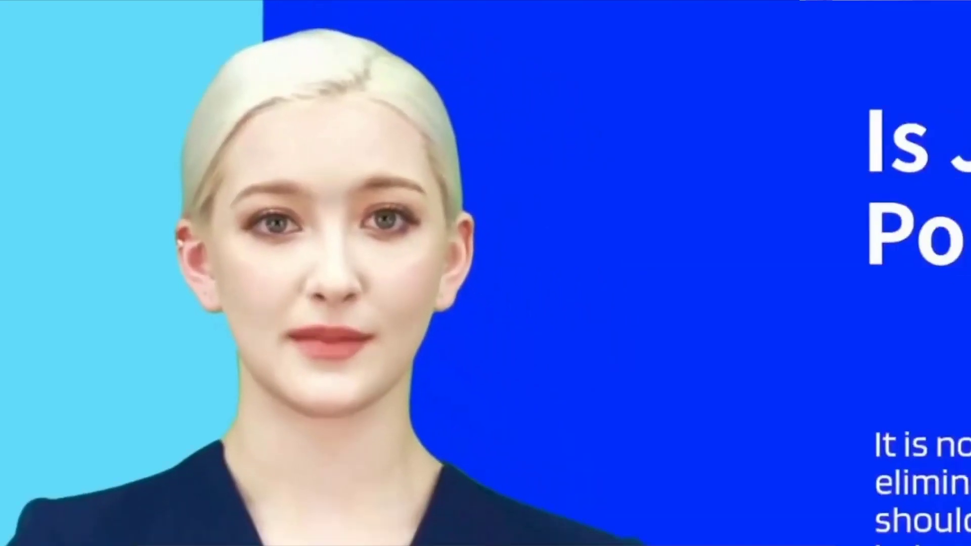